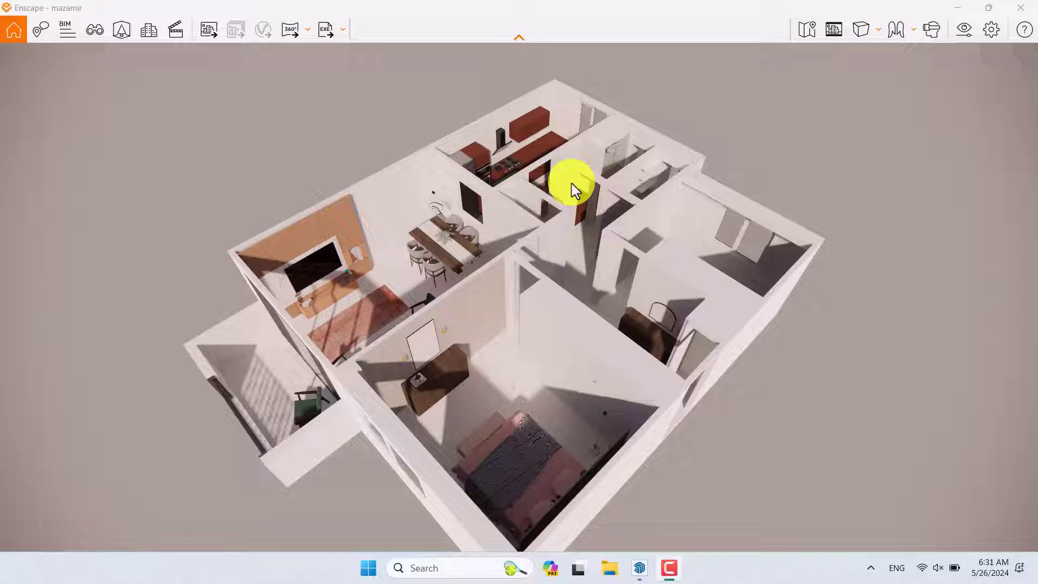
# Step: Orbit and zoom the Enscape render to look over the apartment
pyautogui.rightClick(571, 182)
pyautogui.click(651, 165)
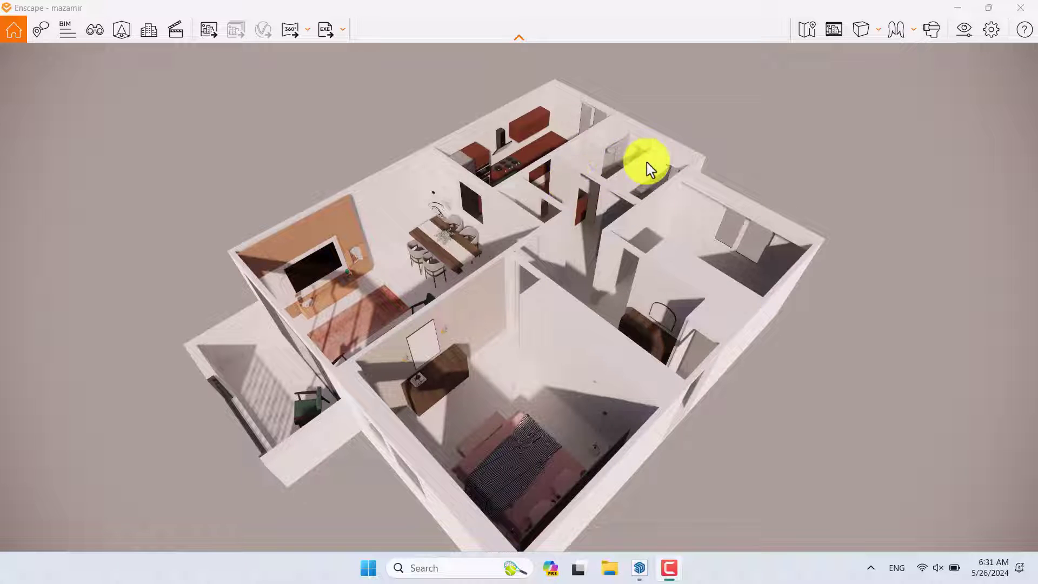
pyautogui.moveTo(560, 262); pyautogui.dragTo(560, 256)
pyautogui.scroll(5, 560, 257)
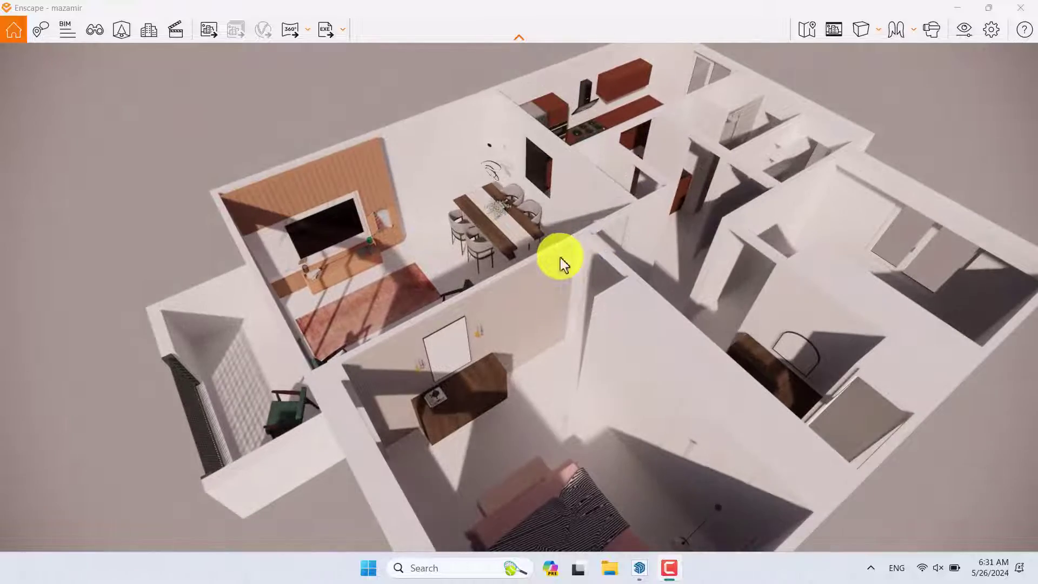
pyautogui.moveTo(566, 257)
pyautogui.mouseDown(button='right')
pyautogui.moveTo(556, 254)
pyautogui.moveTo(567, 256)
pyautogui.mouseUp(button='right')
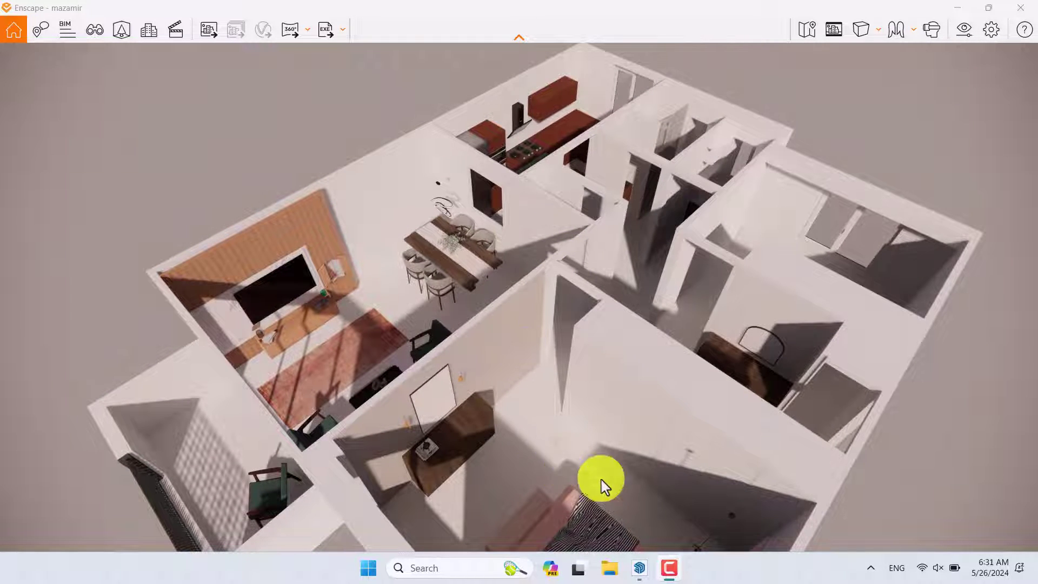
pyautogui.moveTo(672, 570)
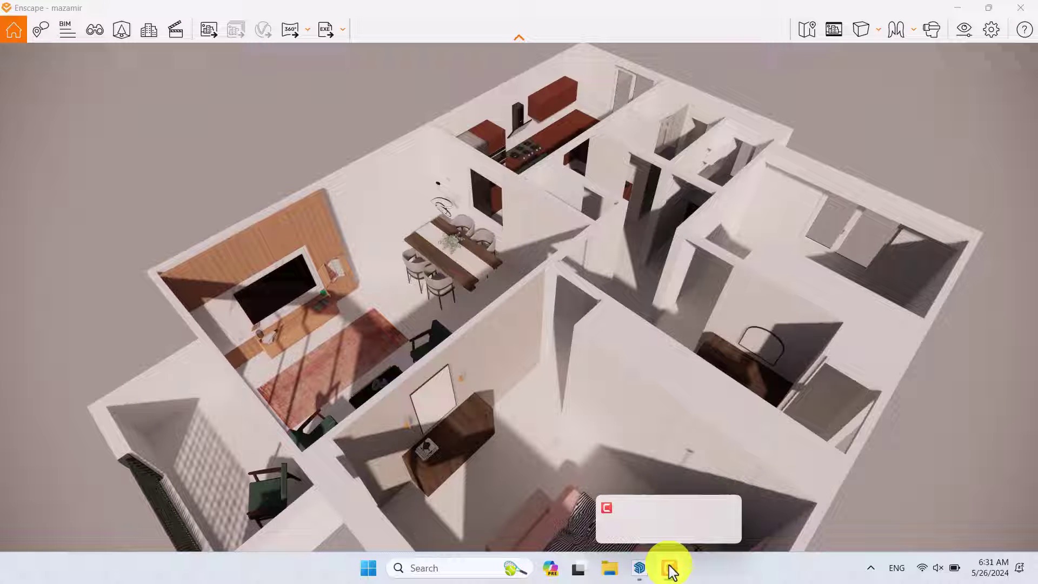
pyautogui.moveTo(568, 354); pyautogui.dragTo(575, 354, button='right')
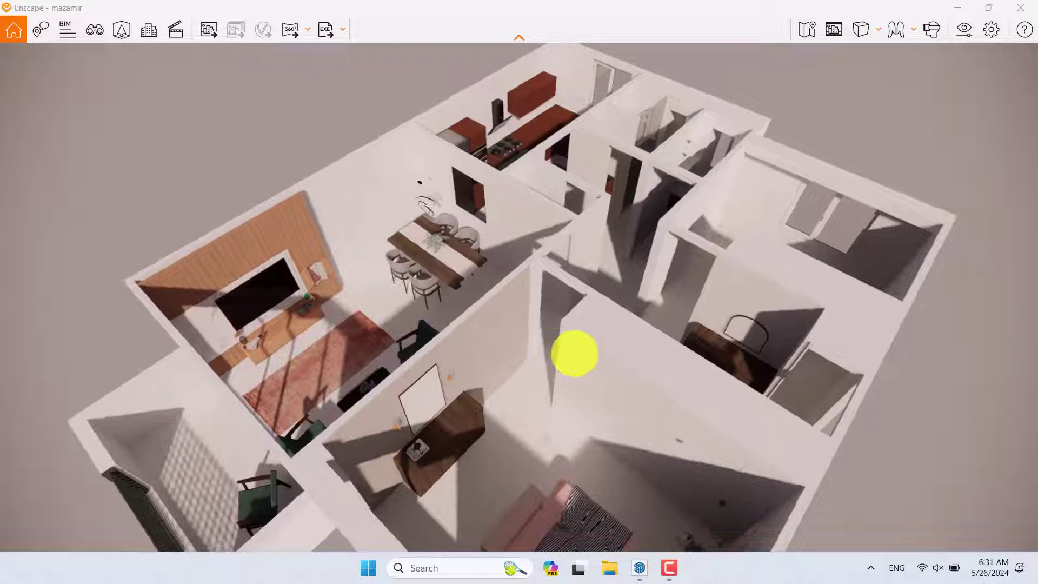
pyautogui.scroll(-5, 574, 354)
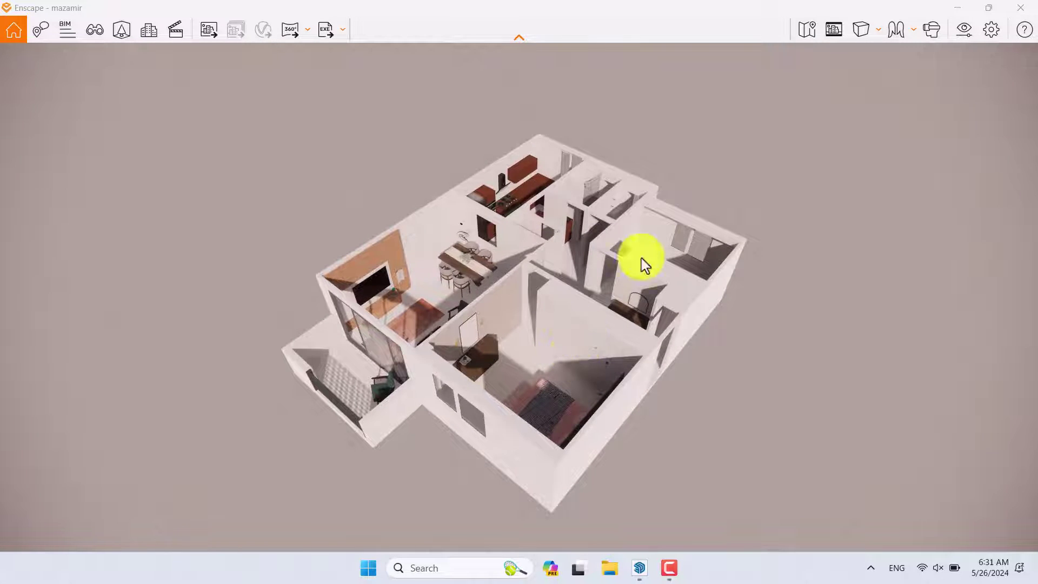
# Step: Back in SketchUp, enable and dock the Views toolbar, then switch to Iso view
pyautogui.click(954, 9)
pyautogui.scroll(-2, 469, 252)
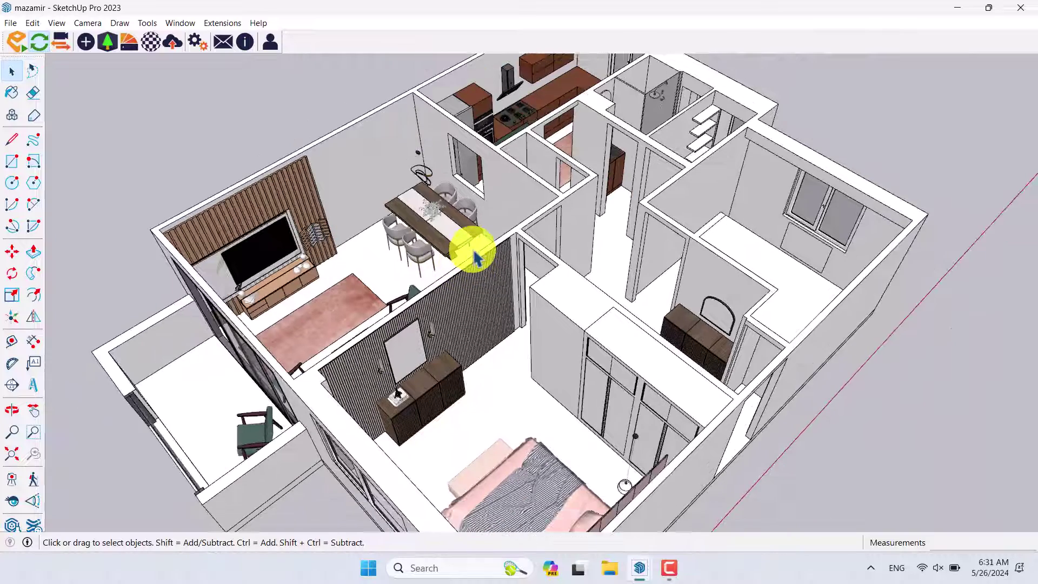
pyautogui.scroll(-2, 243, 130)
pyautogui.rightClick(20, 55)
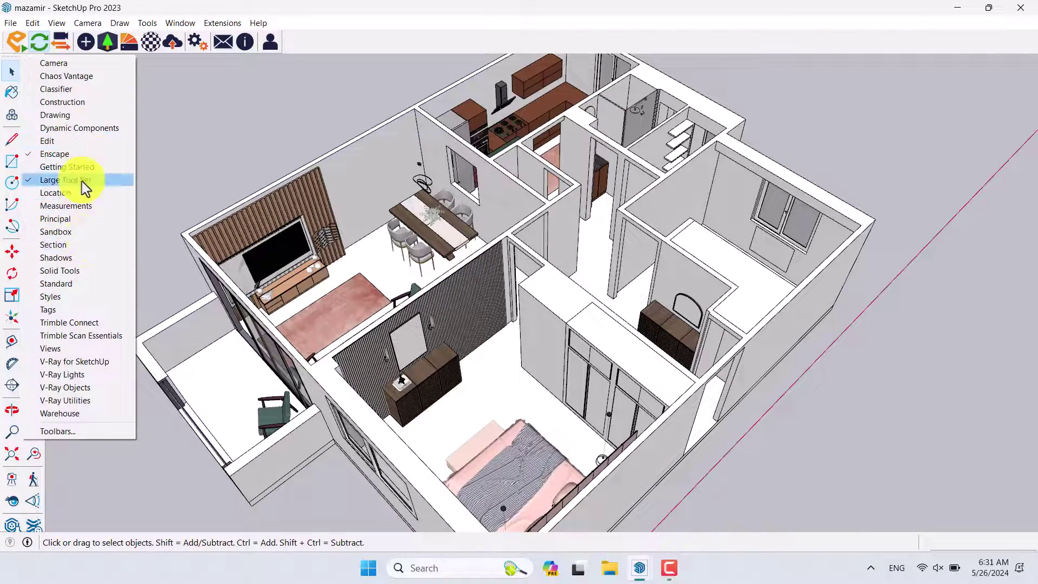
pyautogui.click(53, 351)
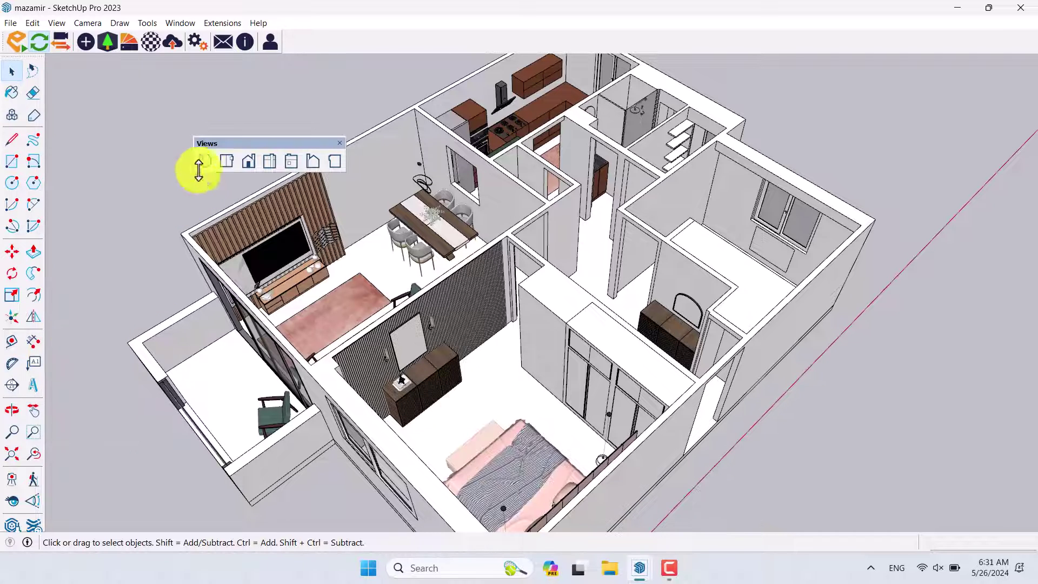
pyautogui.moveTo(216, 144); pyautogui.dragTo(297, 20)
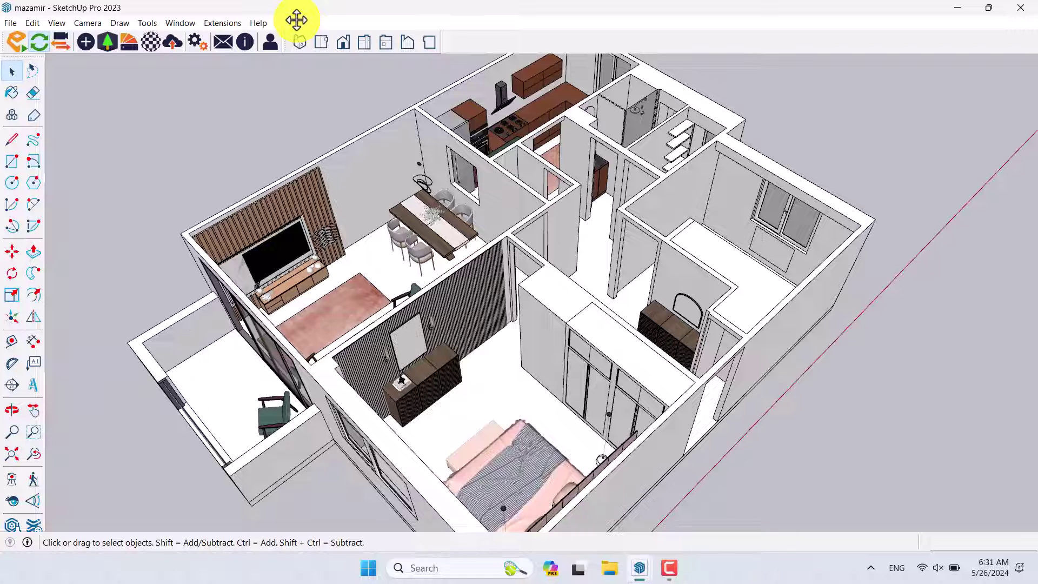
pyautogui.click(298, 50)
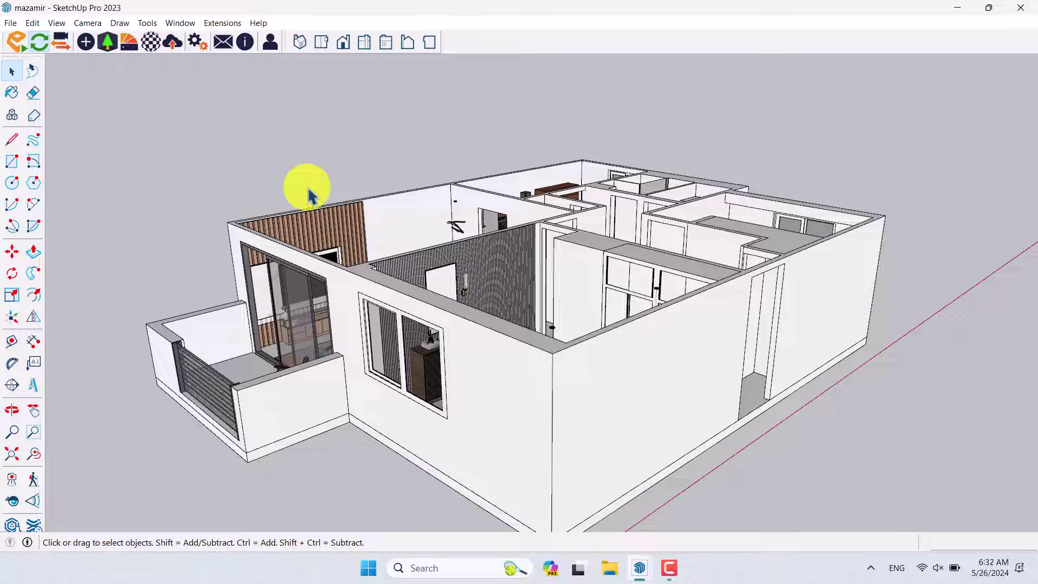
# Step: Switch the camera to Parallel Projection and orbit the apartment to a top-down angle
pyautogui.click(87, 24)
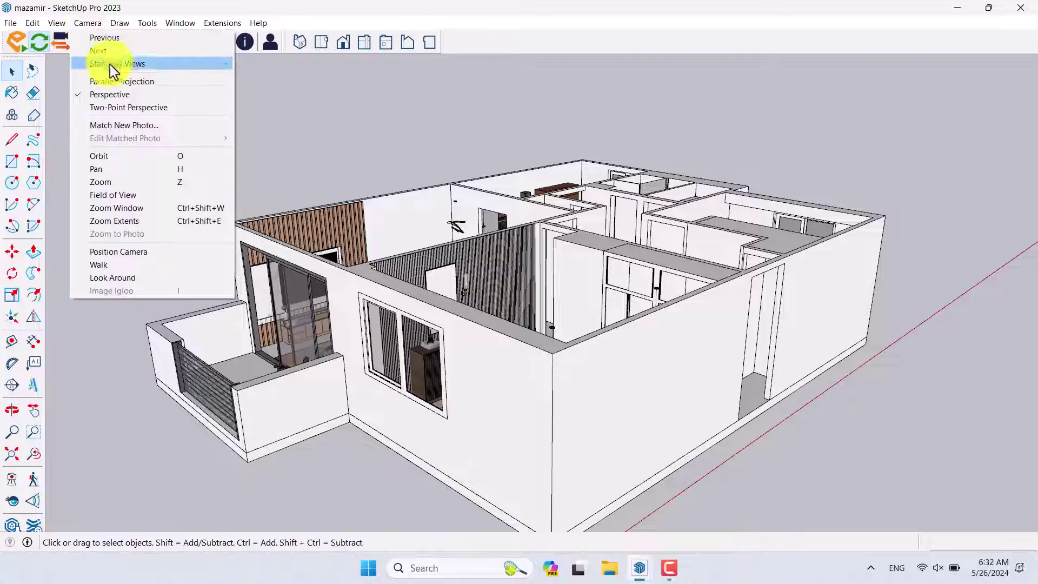
pyautogui.click(119, 82)
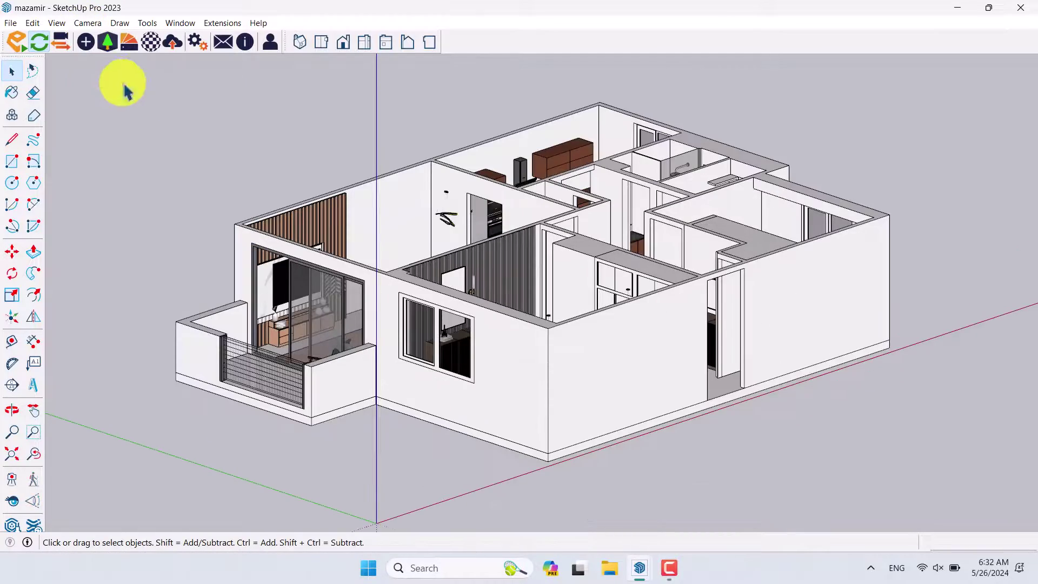
pyautogui.moveTo(545, 201); pyautogui.dragTo(580, 327, button='middle')
pyautogui.scroll(-3, 538, 249)
pyautogui.moveTo(538, 249)
pyautogui.mouseDown(button='middle')
pyautogui.moveTo(533, 301)
pyautogui.moveTo(512, 313)
pyautogui.mouseUp(button='middle')
# Step: Save the current top-down view as a new scene in the Scenes panel
pyautogui.click(13, 93)
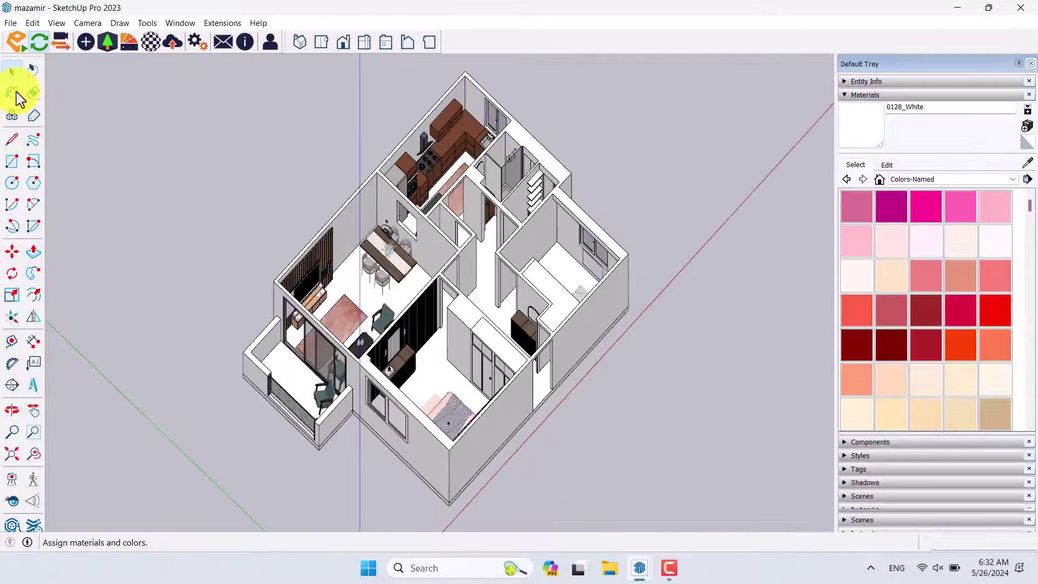
pyautogui.click(872, 96)
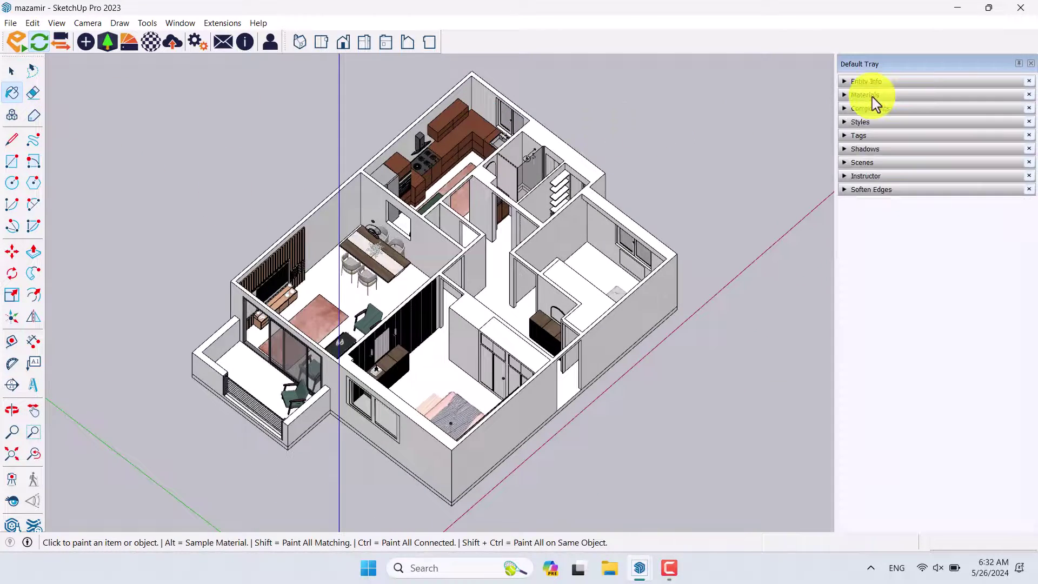
pyautogui.click(862, 164)
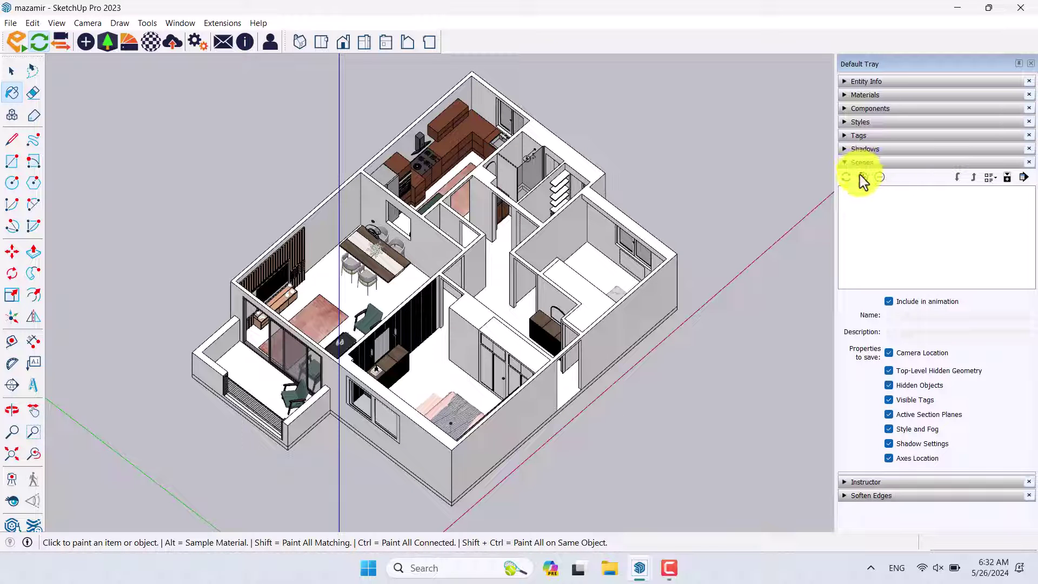
pyautogui.click(863, 180)
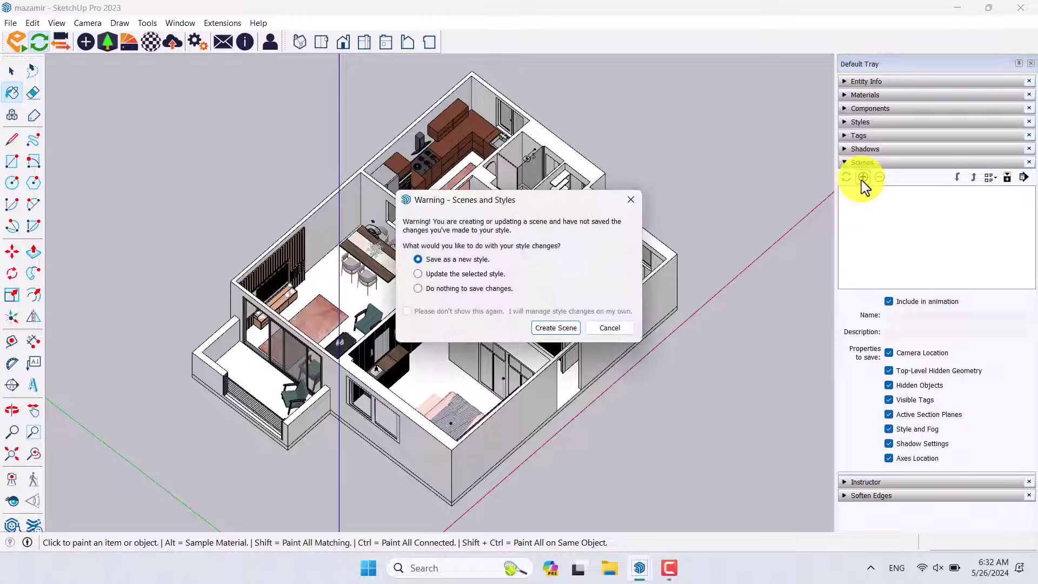
pyautogui.click(555, 329)
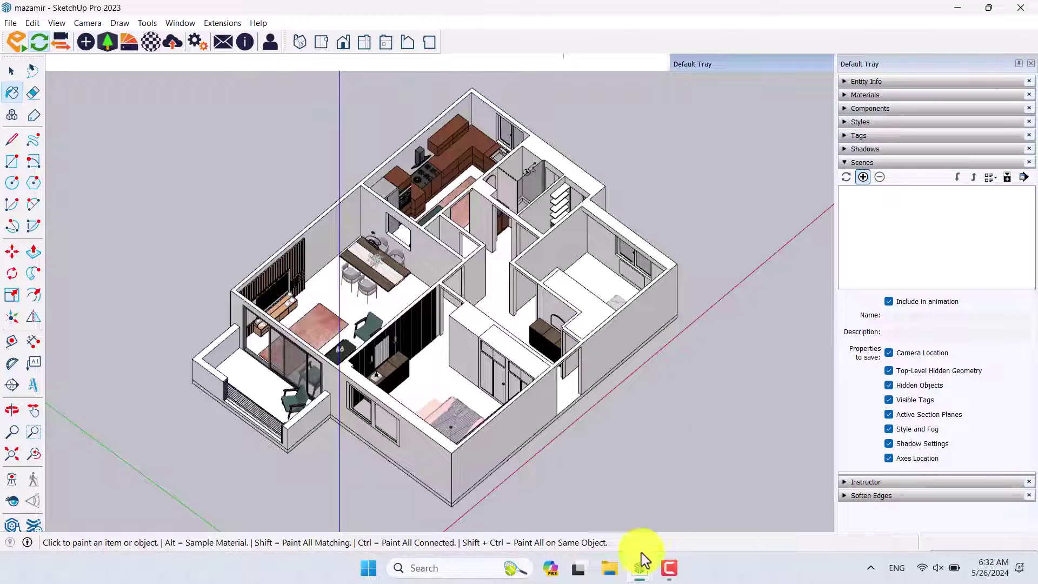
pyautogui.moveTo(644, 565)
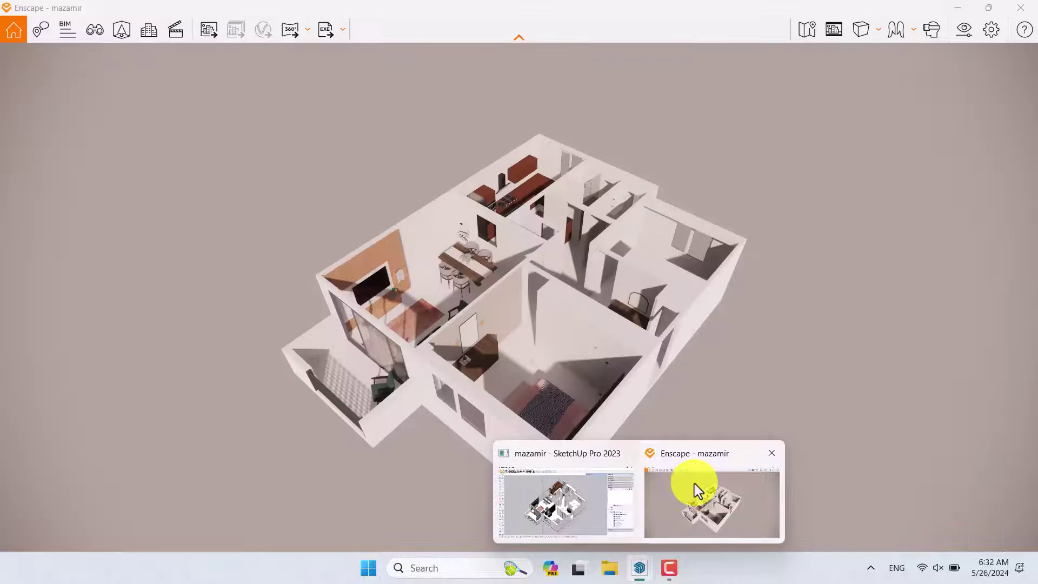
# Step: Bring Enscape forward and jump to Scene 1 in View Management
pyautogui.click(693, 488)
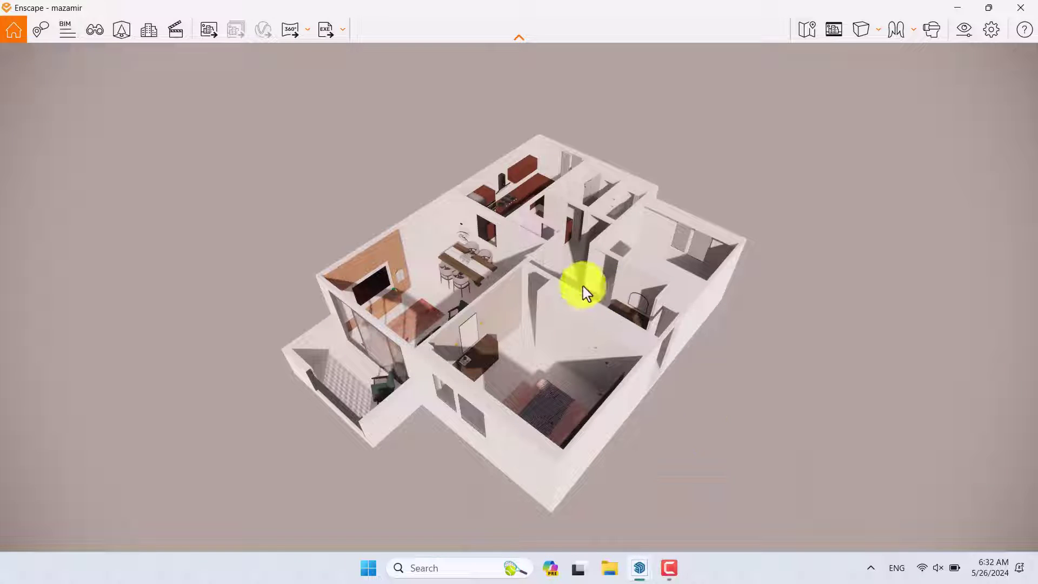
pyautogui.moveTo(542, 302); pyautogui.dragTo(540, 296)
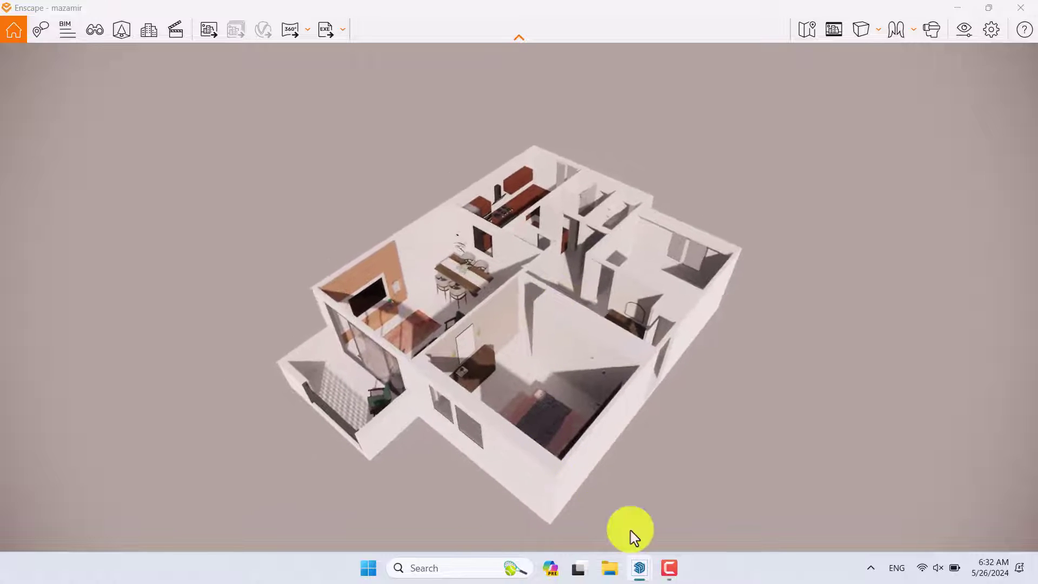
pyautogui.moveTo(591, 519)
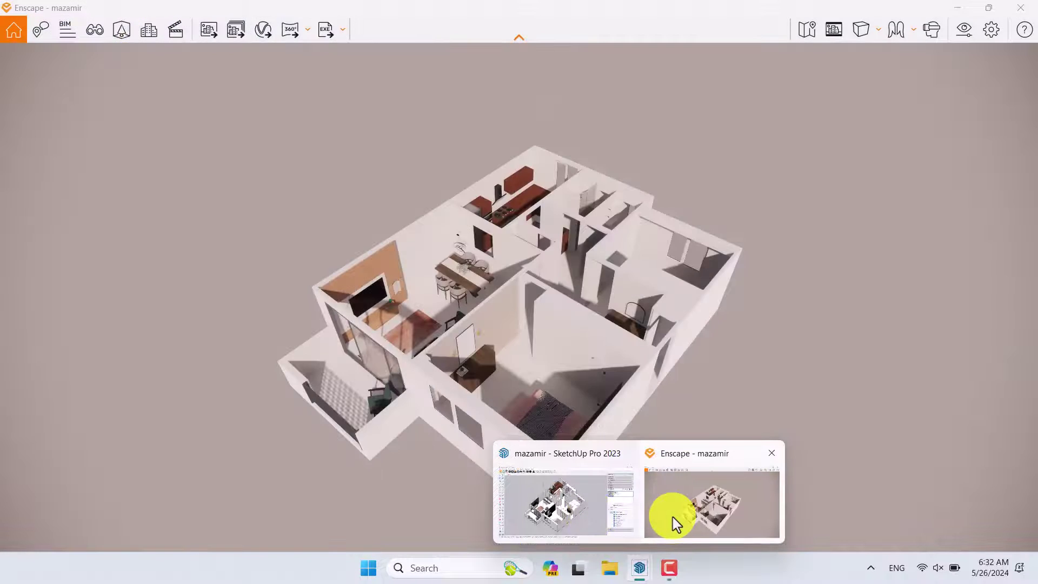
pyautogui.click(672, 515)
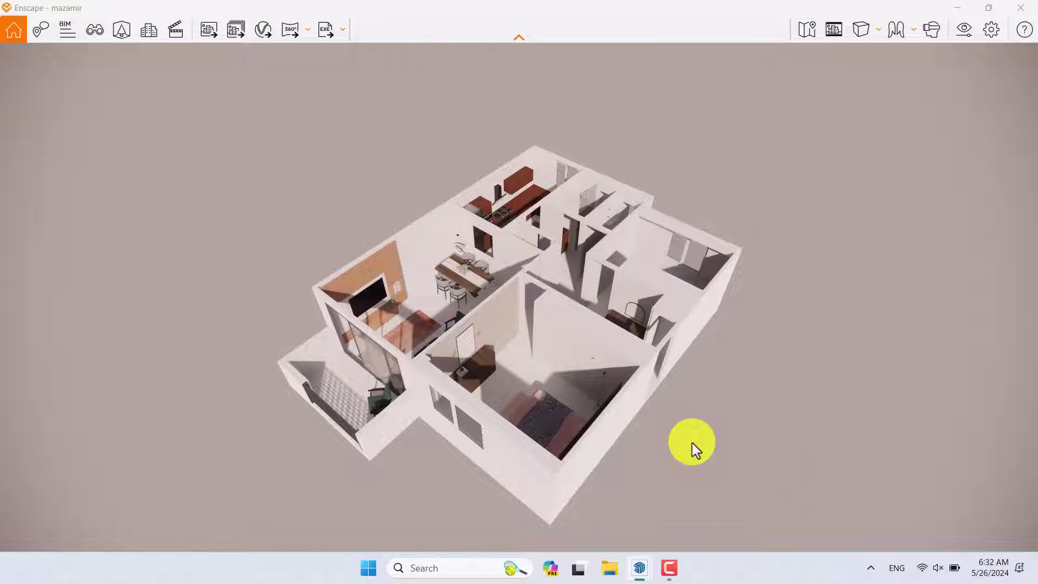
pyautogui.press('v')
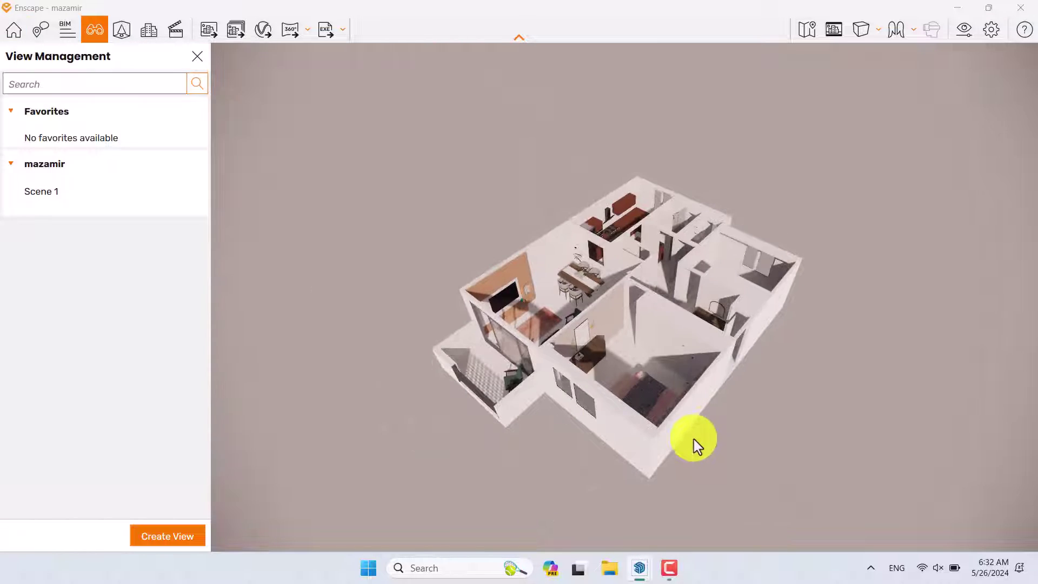
pyautogui.click(85, 205)
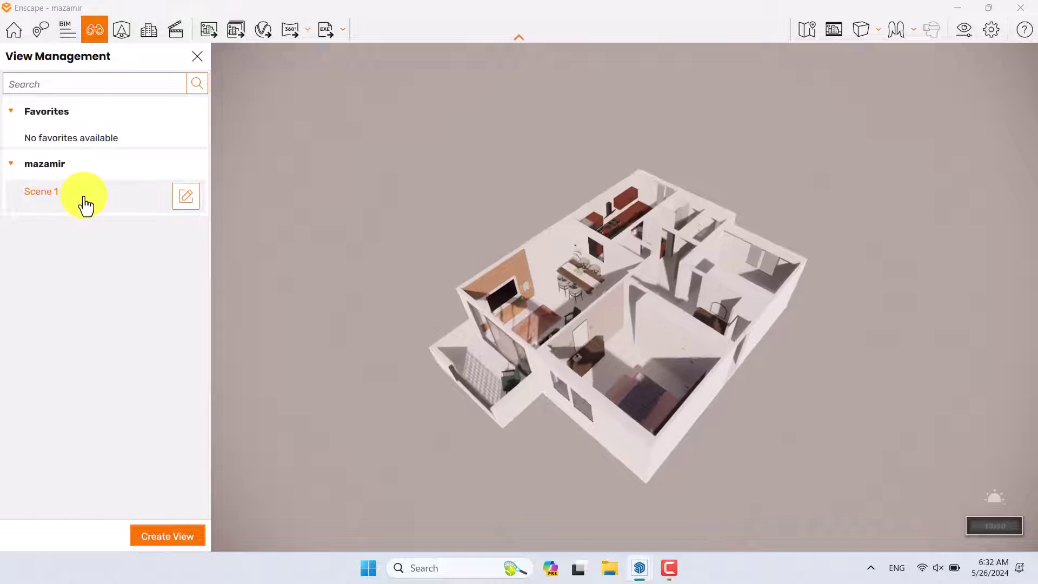
# Step: Switch the projection to Orthographic, reapply Scene 1, and close the views panel
pyautogui.click(857, 33)
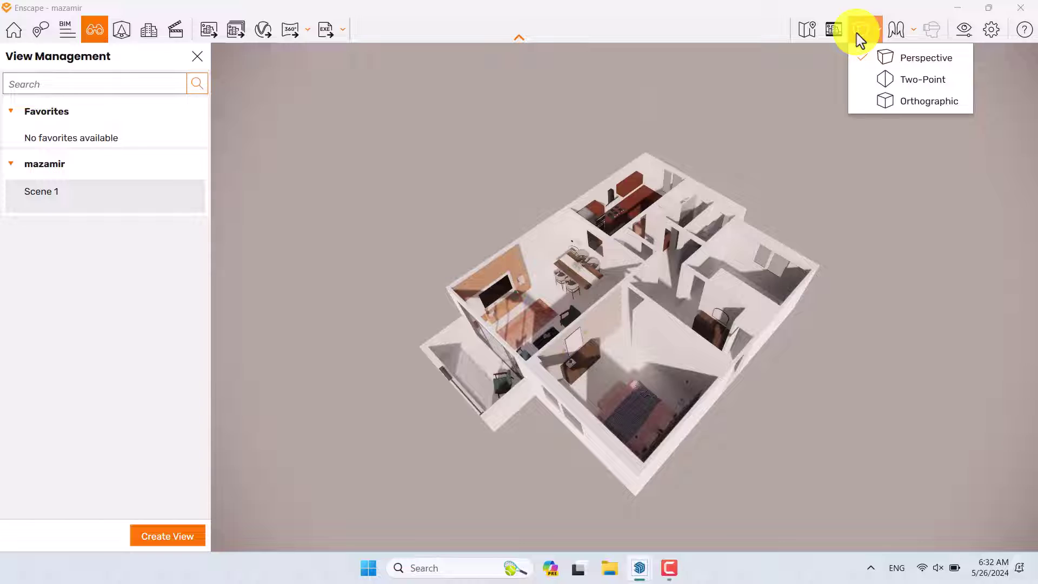
pyautogui.click(895, 102)
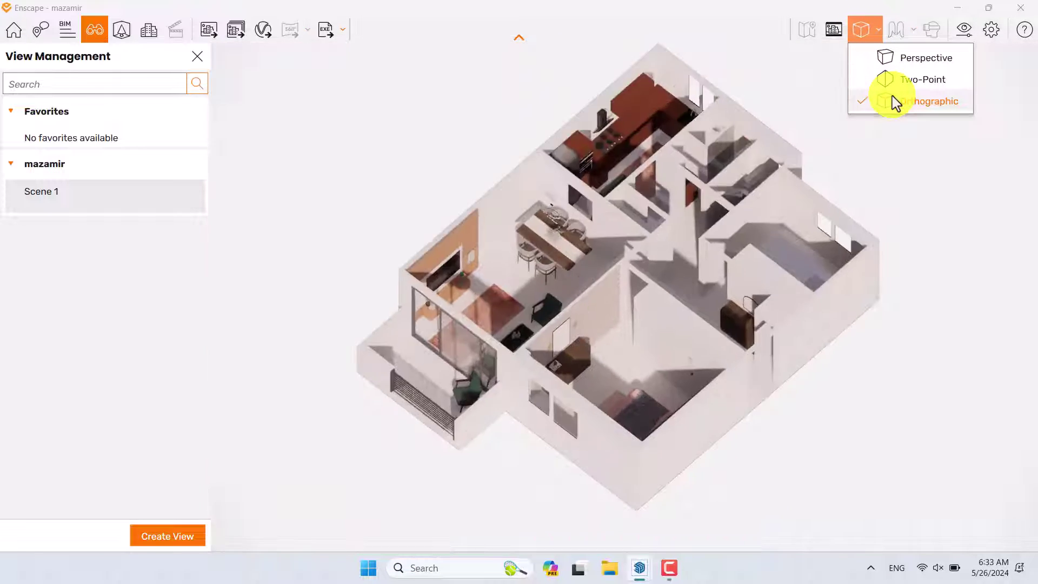
pyautogui.click(113, 209)
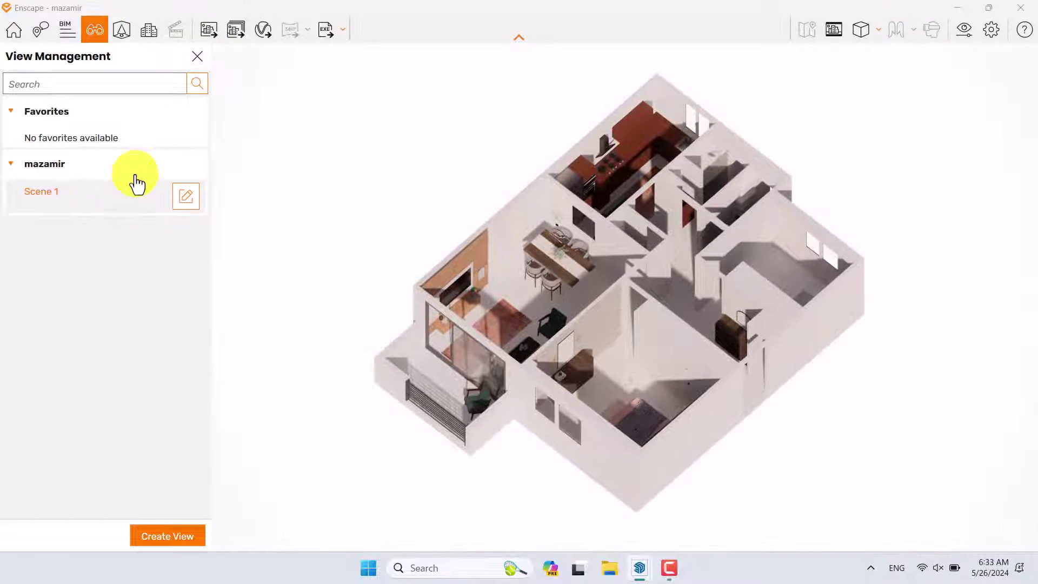
pyautogui.click(197, 56)
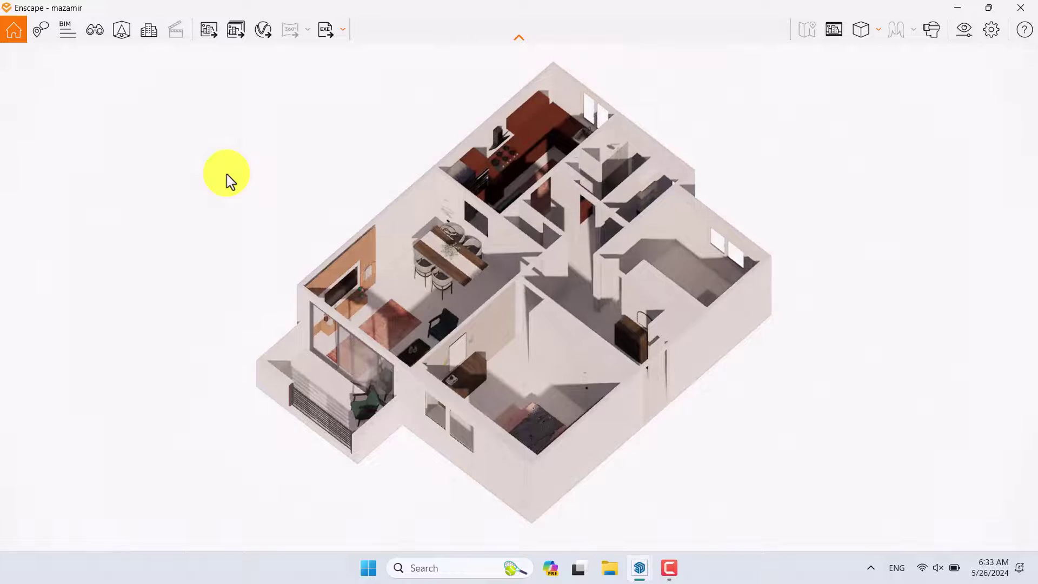
# Step: Enable Safe Frame and place the Visual Settings window beside the view
pyautogui.click(832, 32)
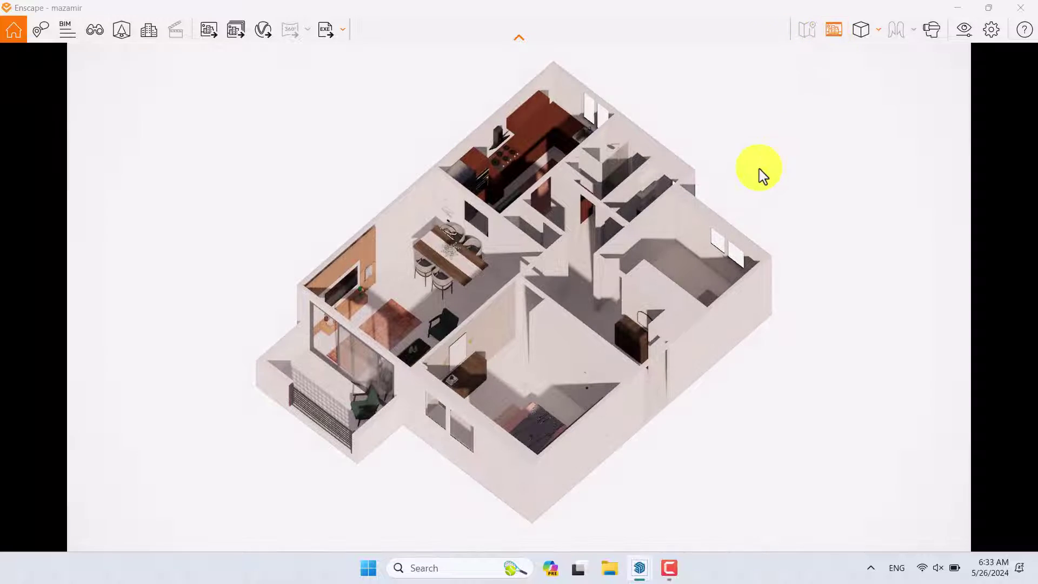
pyautogui.click(963, 39)
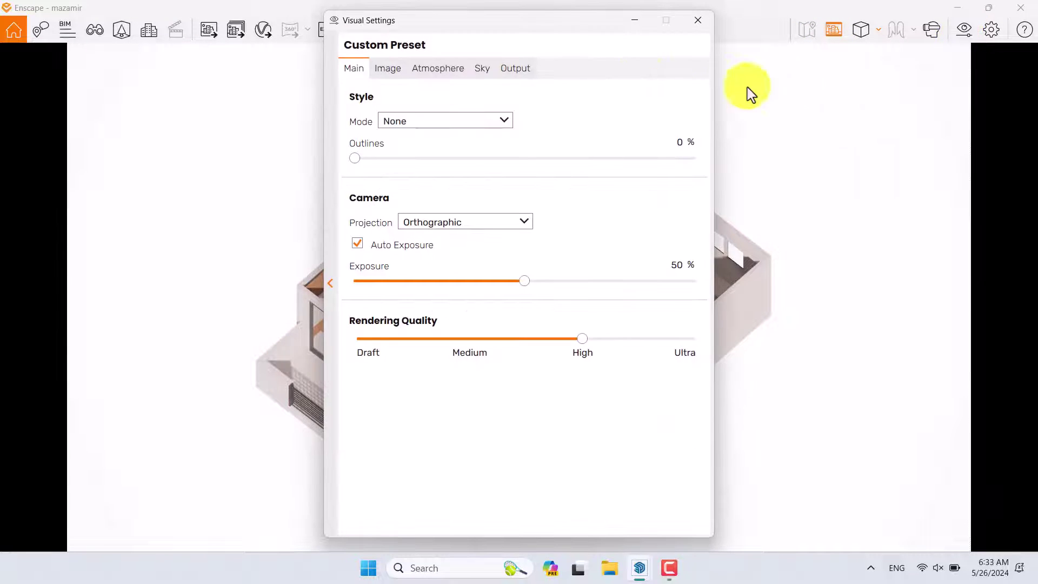
pyautogui.moveTo(537, 24); pyautogui.dragTo(211, 30)
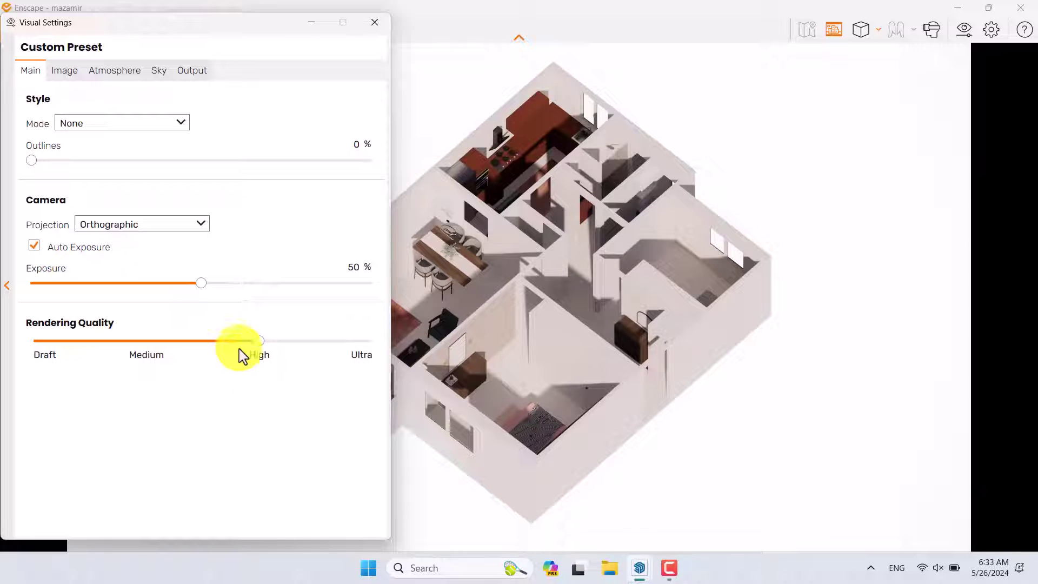
# Step: Turn on Auto Contrast and keep the rendering Style Mode at None
pyautogui.click(69, 72)
pyautogui.click(57, 129)
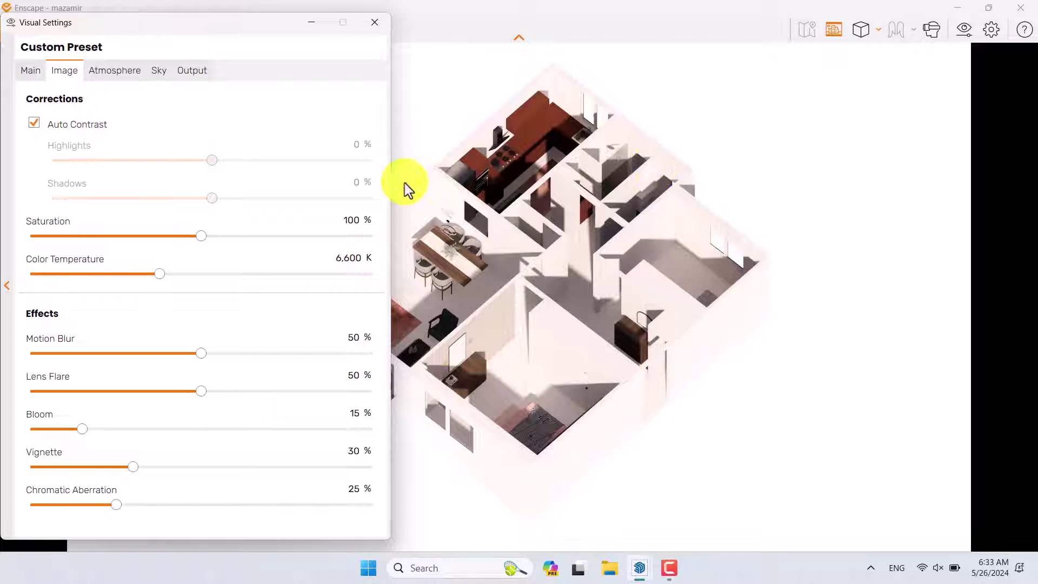
pyautogui.click(29, 72)
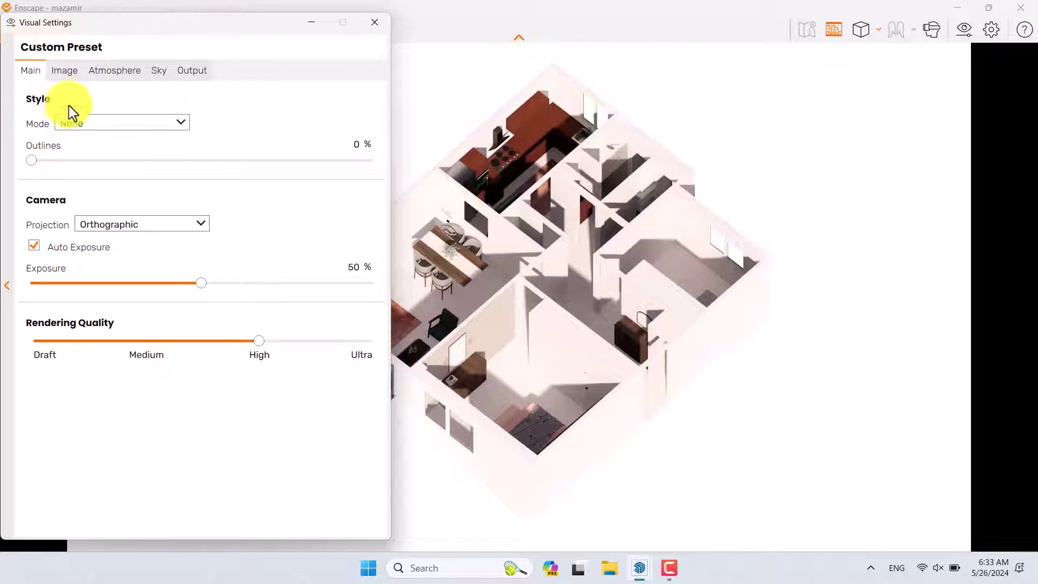
pyautogui.click(79, 127)
pyautogui.click(89, 151)
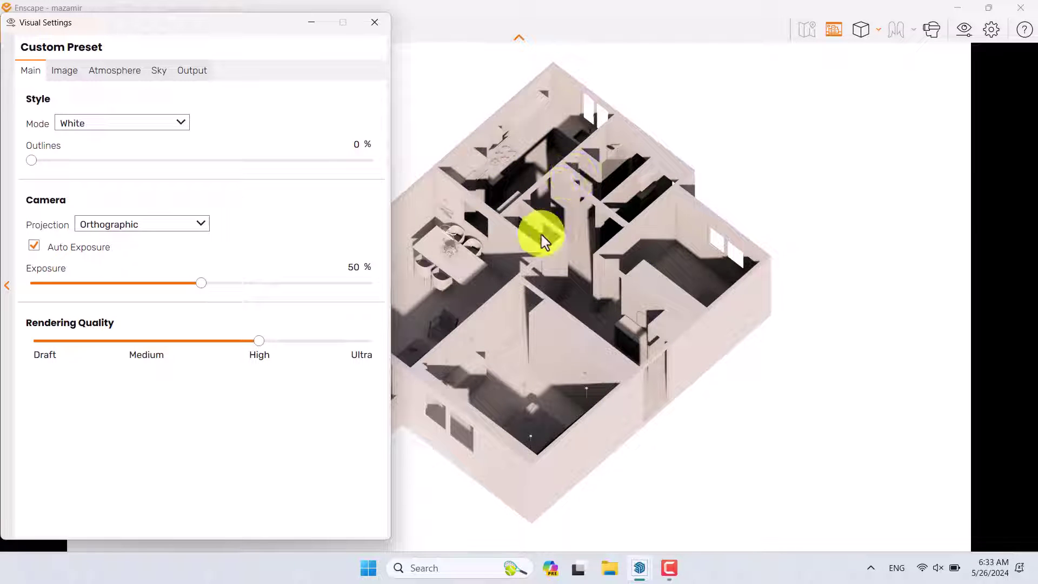
pyautogui.click(149, 124)
pyautogui.click(118, 141)
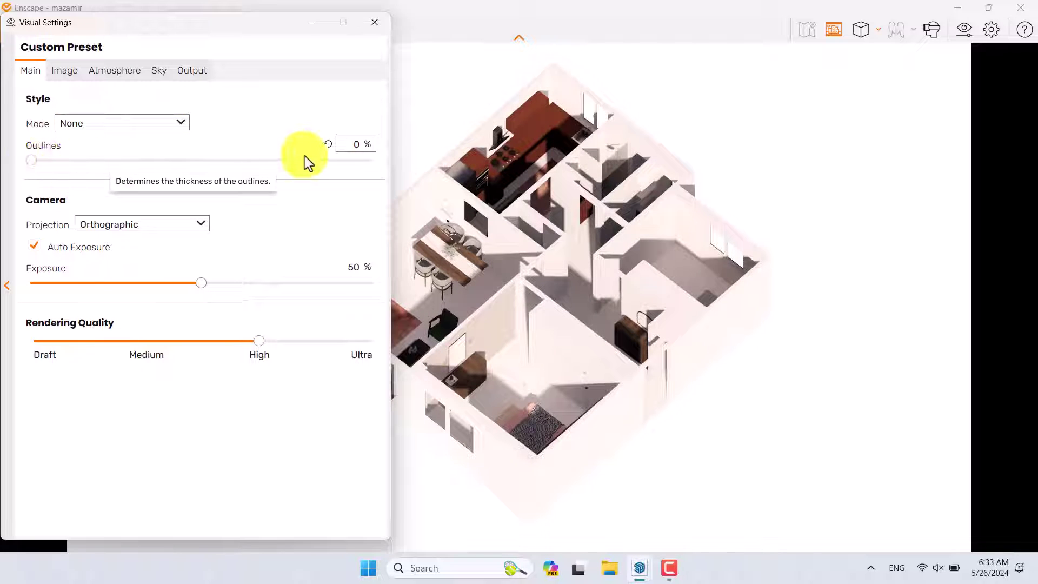
# Step: Set the Outlines strength to 22% on the Main tab
pyautogui.click(361, 146)
pyautogui.write('22')
pyautogui.press('Return')
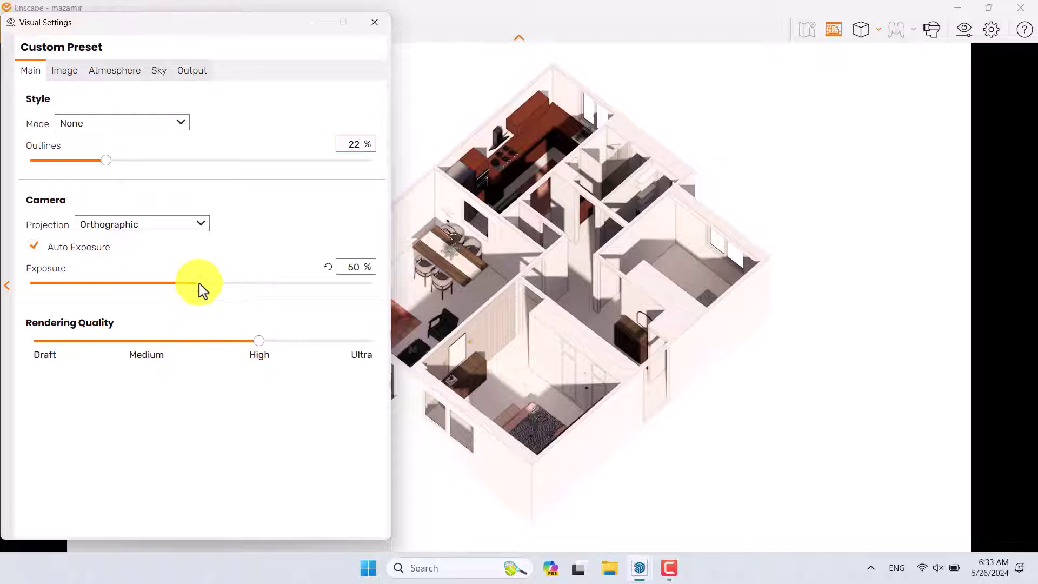
pyautogui.moveTo(200, 290)
pyautogui.mouseDown()
pyautogui.moveTo(234, 290)
pyautogui.moveTo(124, 286)
pyautogui.moveTo(201, 283)
pyautogui.mouseUp()
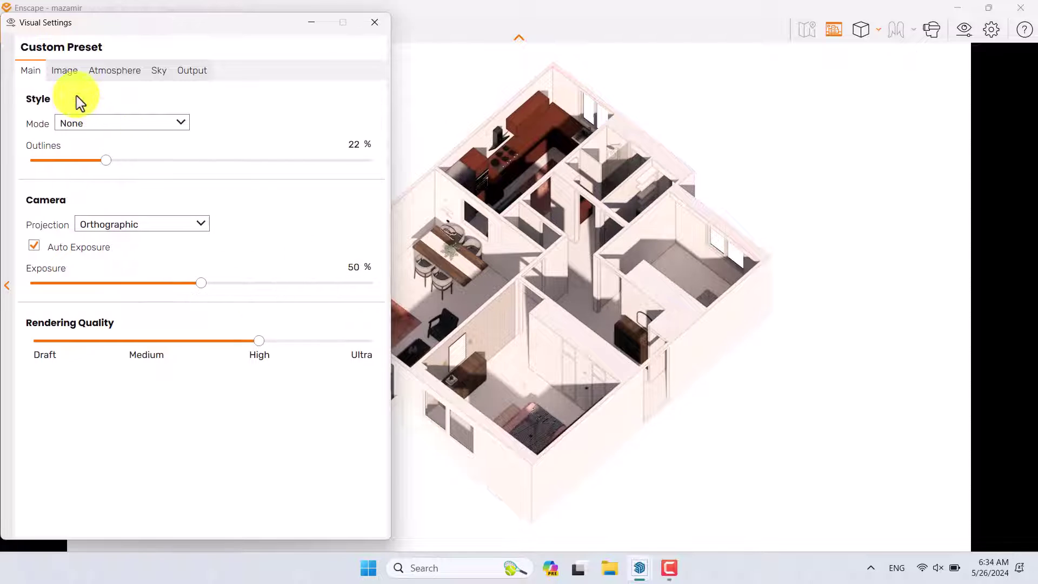
# Step: Set colour temperature to 7,000 K and saturation to 102%
pyautogui.click(65, 71)
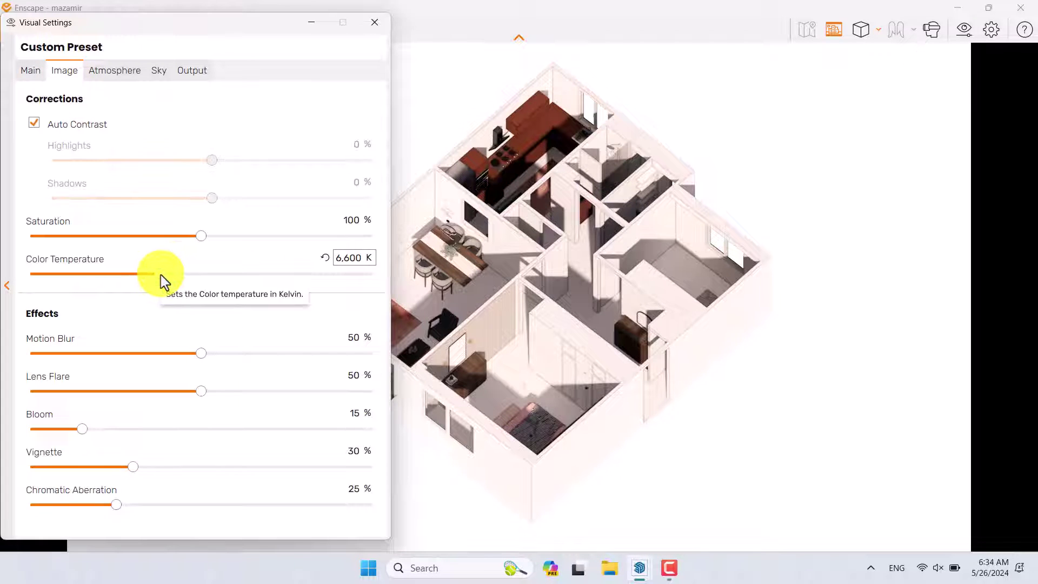
pyautogui.moveTo(161, 274); pyautogui.dragTo(199, 274)
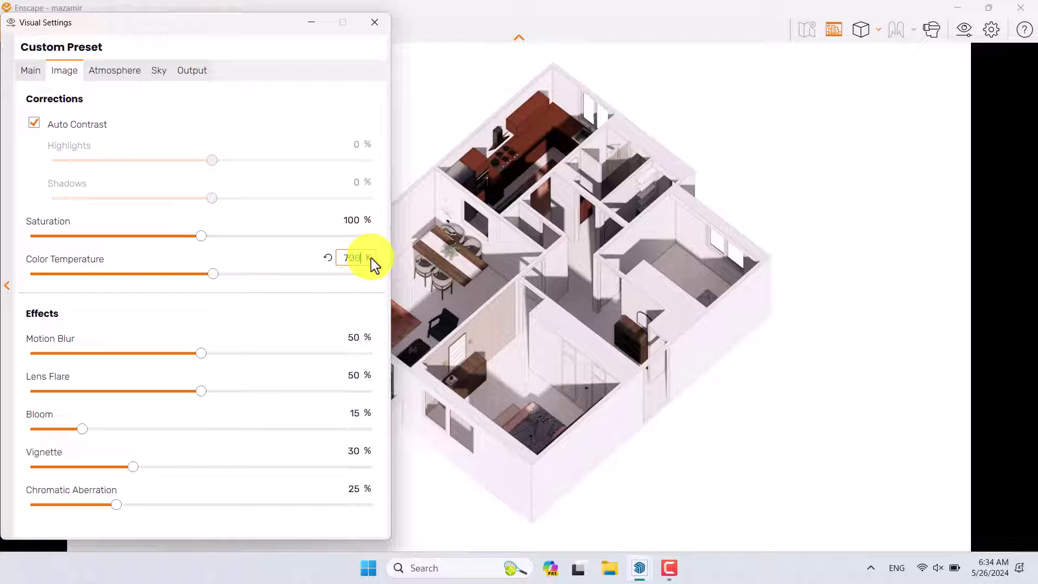
pyautogui.press('Return')
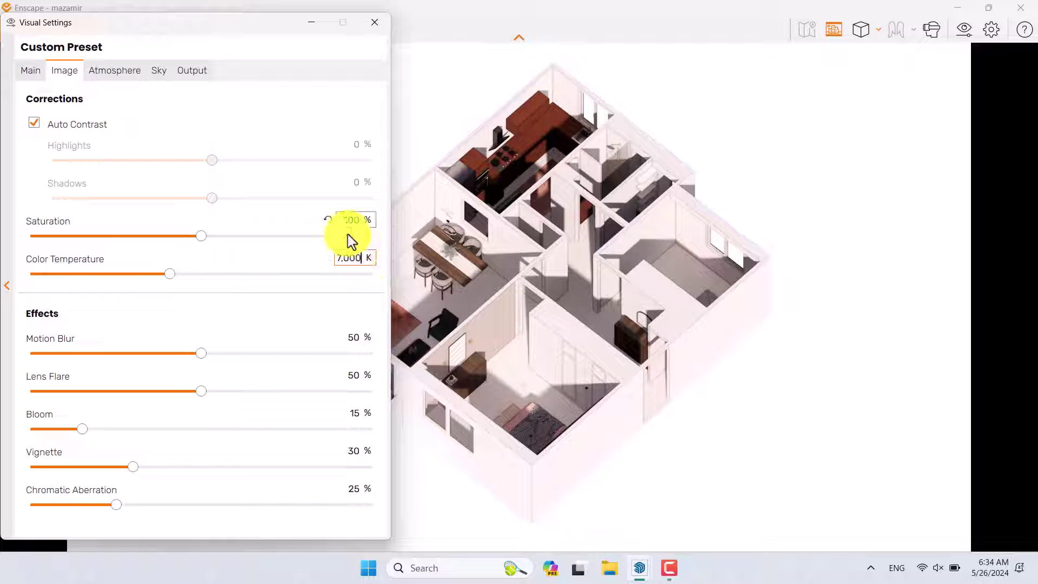
pyautogui.click(351, 224)
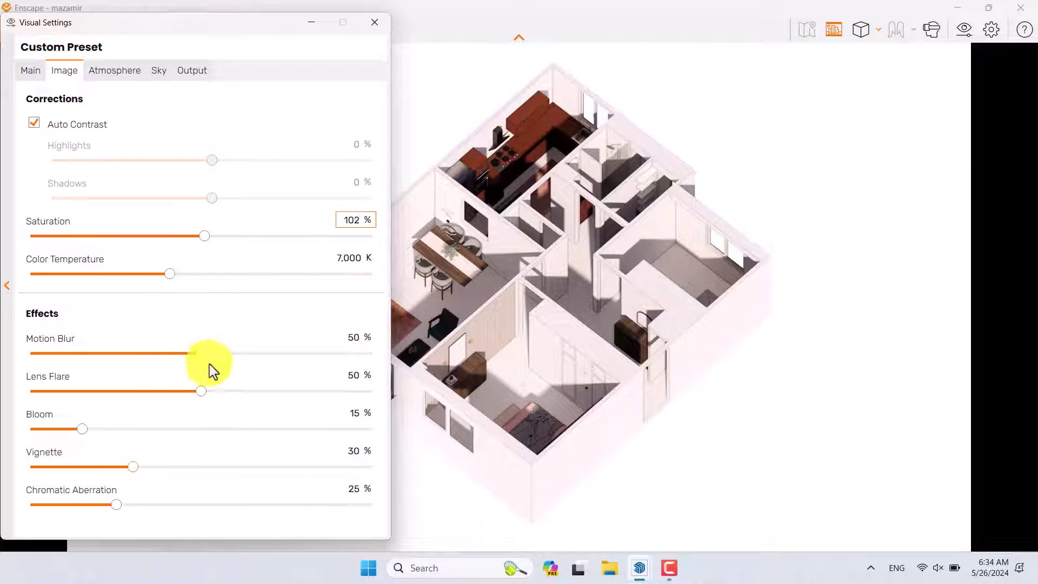
# Step: Drop motion blur, bloom and lens flare to 0% and set vignette to 80%
pyautogui.moveTo(205, 355); pyautogui.dragTo(2, 396)
pyautogui.moveTo(79, 430); pyautogui.dragTo(5, 452)
pyautogui.moveTo(202, 394); pyautogui.dragTo(2, 428)
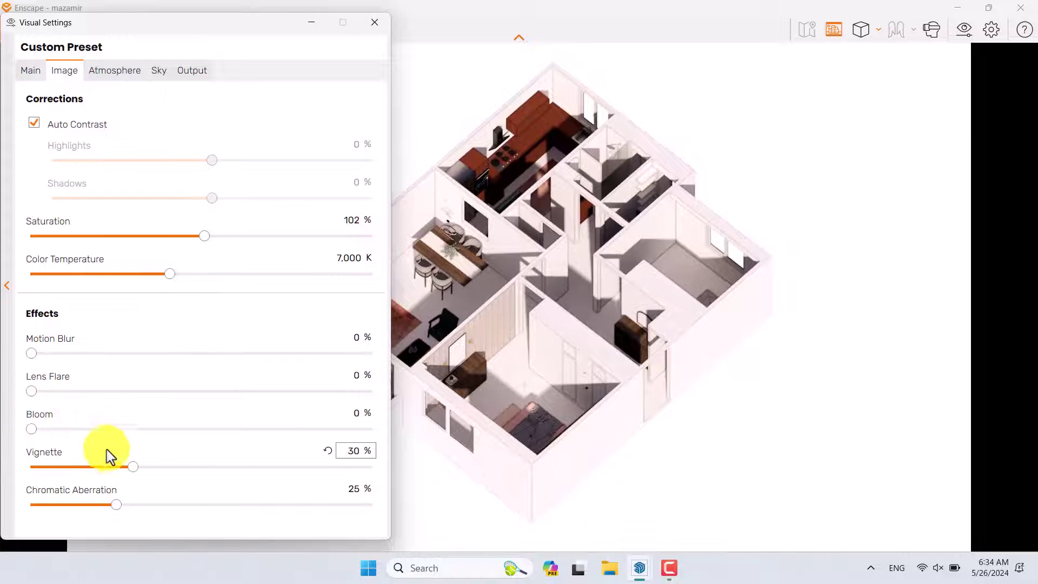
pyautogui.moveTo(134, 476); pyautogui.dragTo(321, 464)
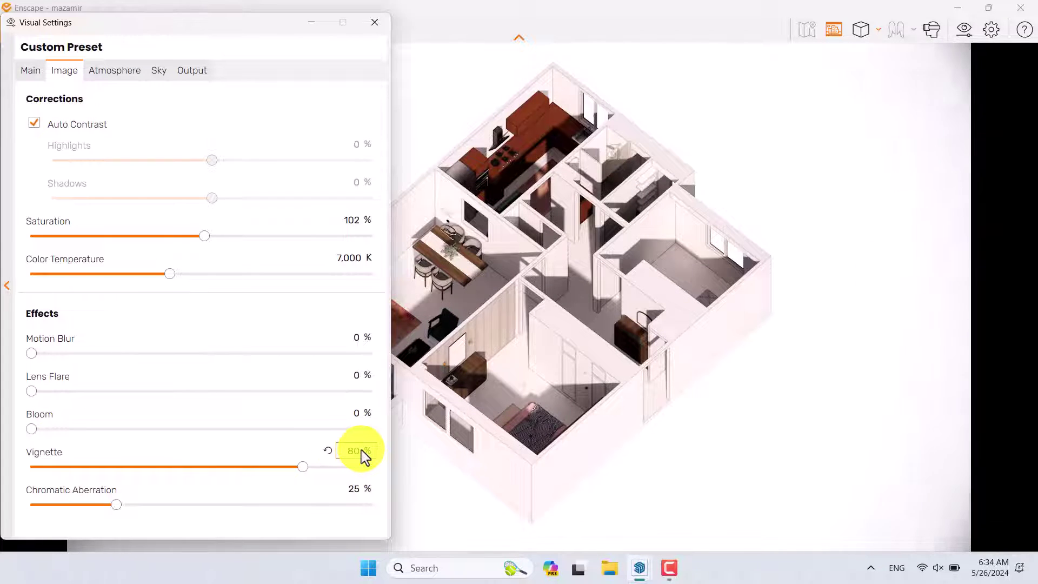
pyautogui.write('80')
pyautogui.press('Return')
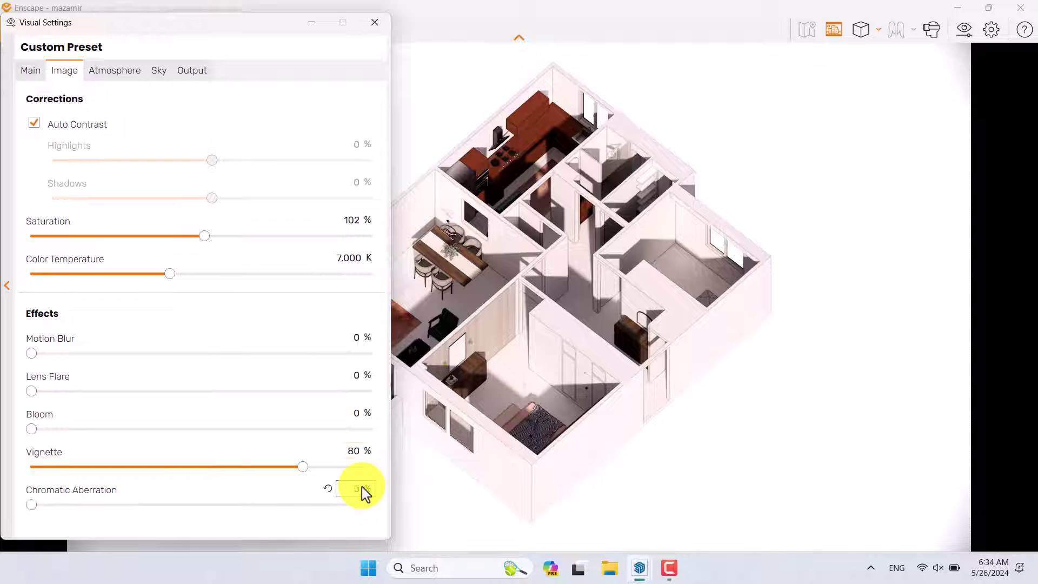
# Step: In Atmosphere, set shadow sharpness and wind intensity to 0% and ambient brightness to about 88%
pyautogui.click(358, 489)
pyautogui.click(159, 71)
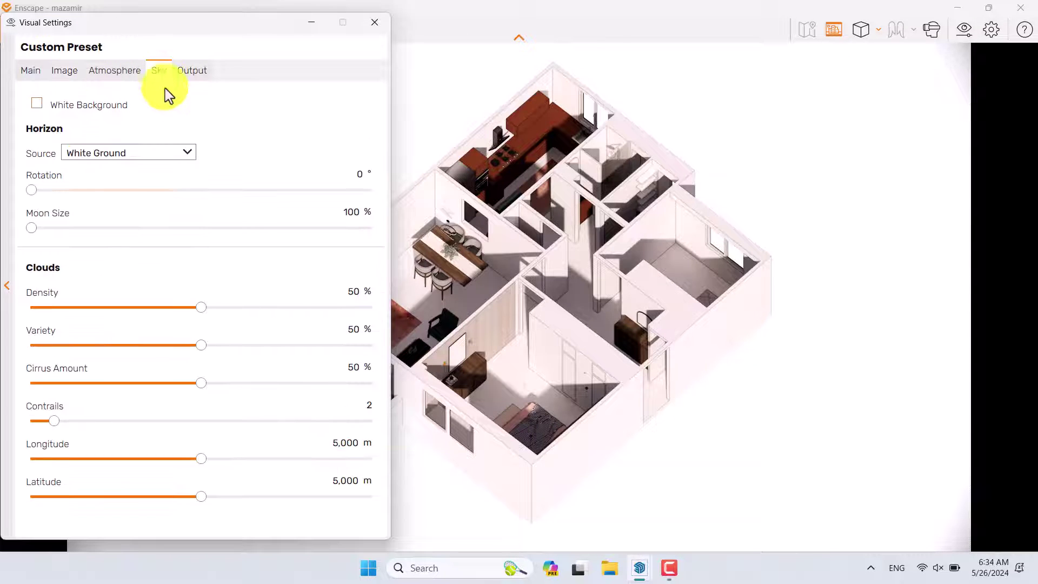
pyautogui.click(123, 74)
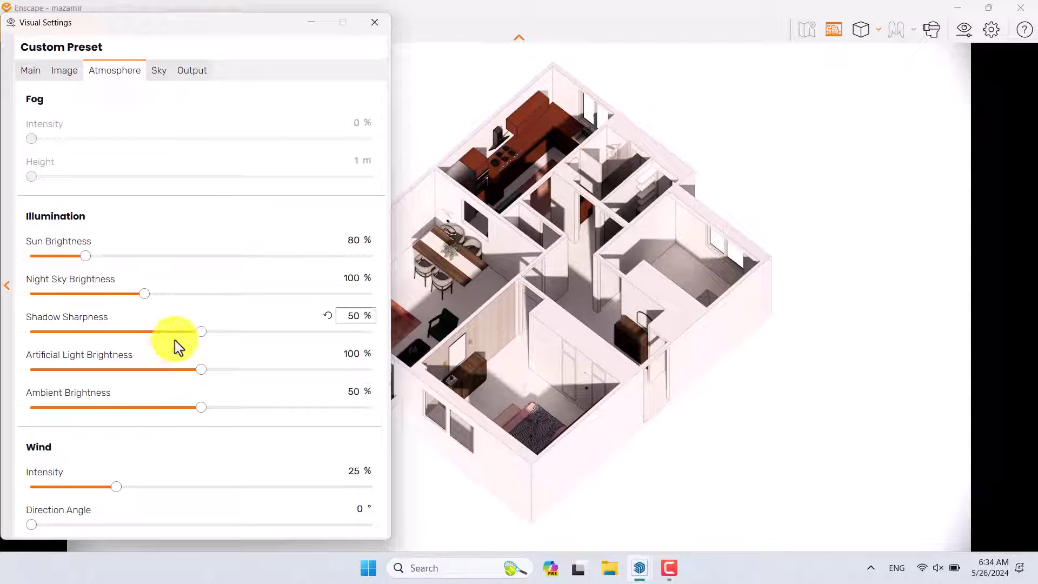
pyautogui.moveTo(199, 332); pyautogui.dragTo(11, 325)
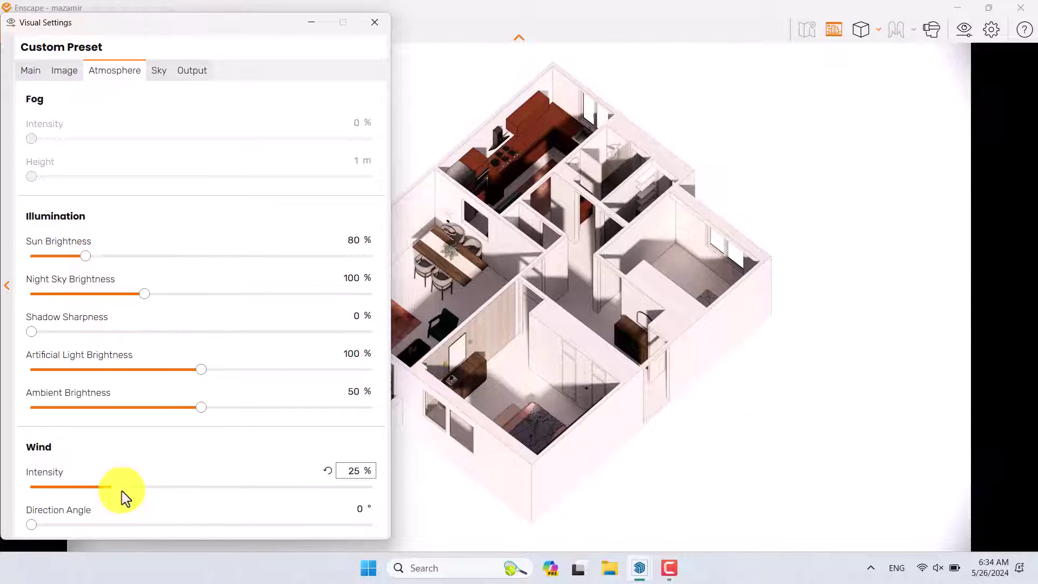
pyautogui.moveTo(120, 488); pyautogui.dragTo(5, 488)
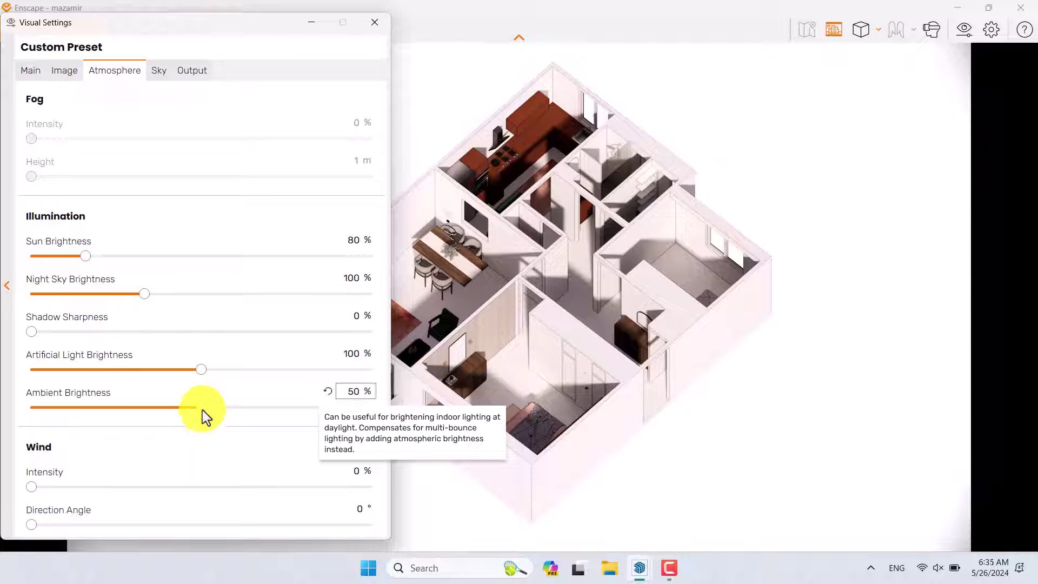
pyautogui.moveTo(202, 410); pyautogui.dragTo(310, 407)
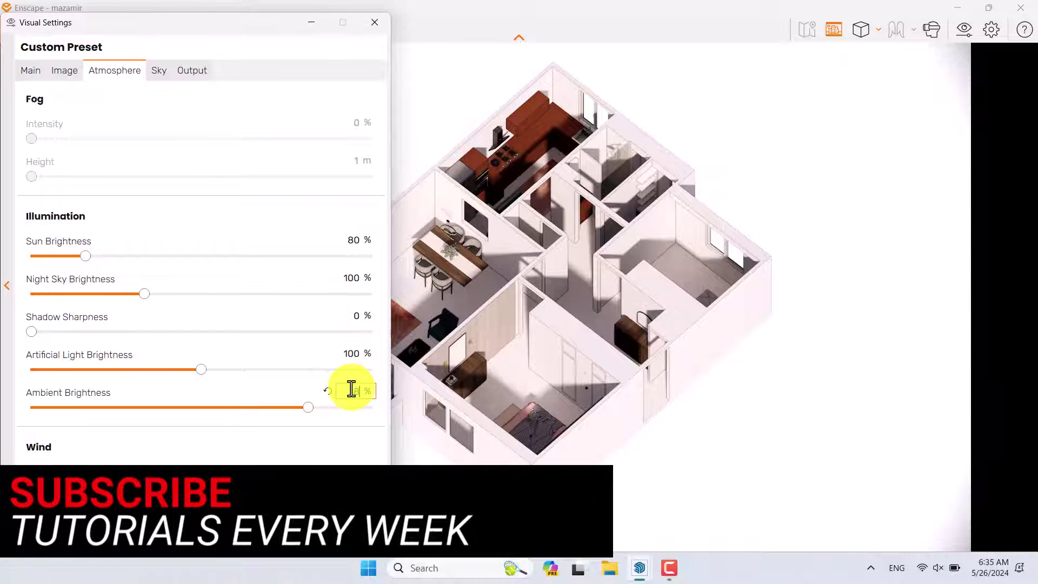
pyautogui.press('Return')
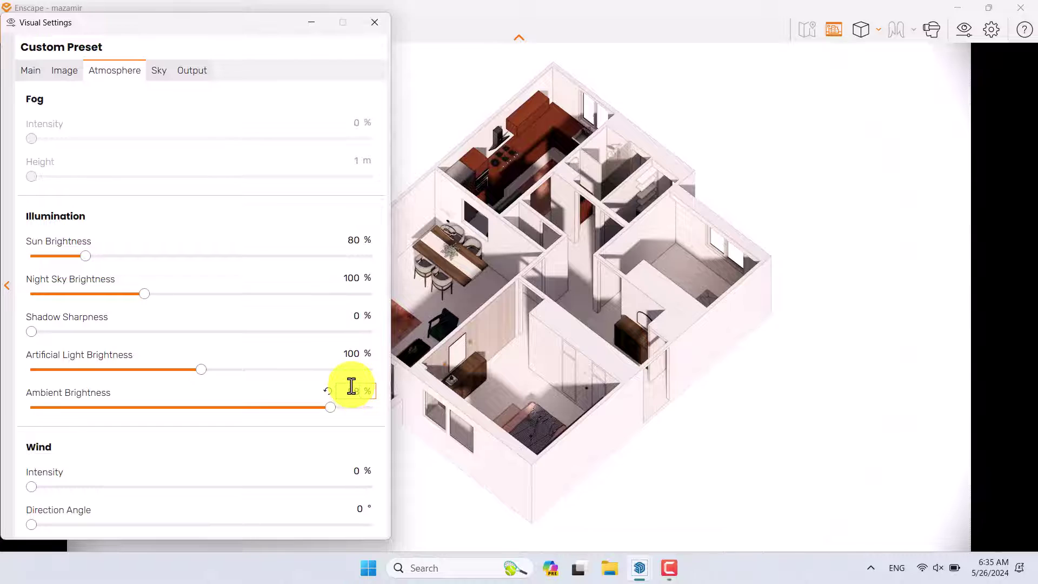
# Step: On the Main tab, set outlines to 50% and rendering quality to Ultra
pyautogui.click(351, 386)
pyautogui.click(70, 73)
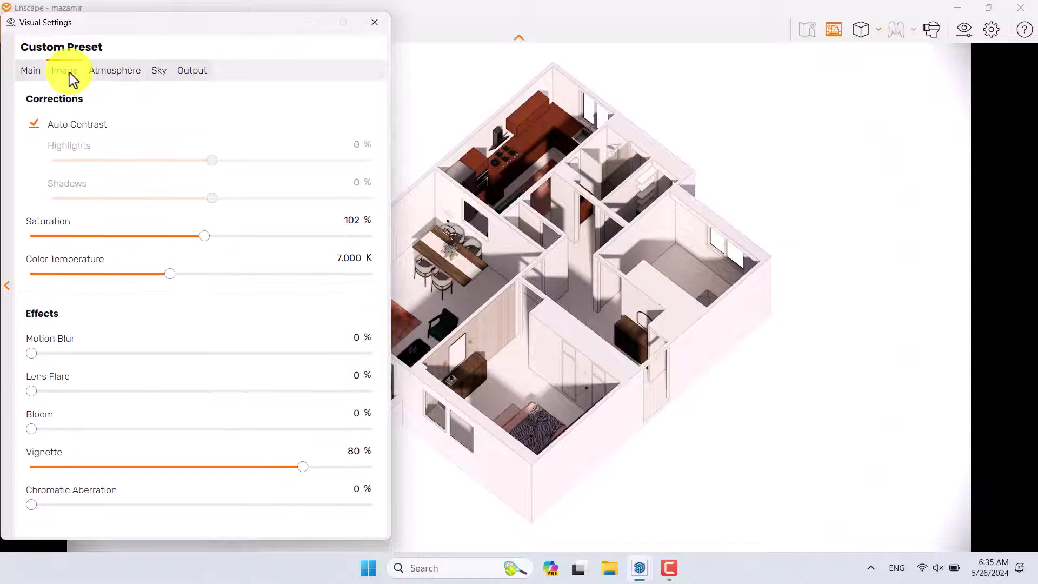
pyautogui.click(37, 75)
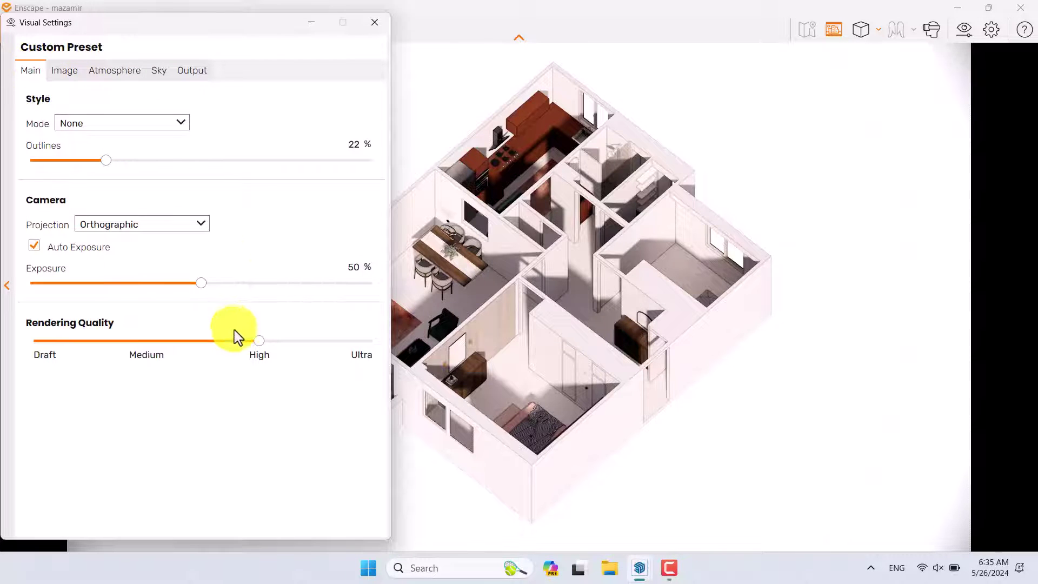
pyautogui.moveTo(244, 339); pyautogui.dragTo(259, 341)
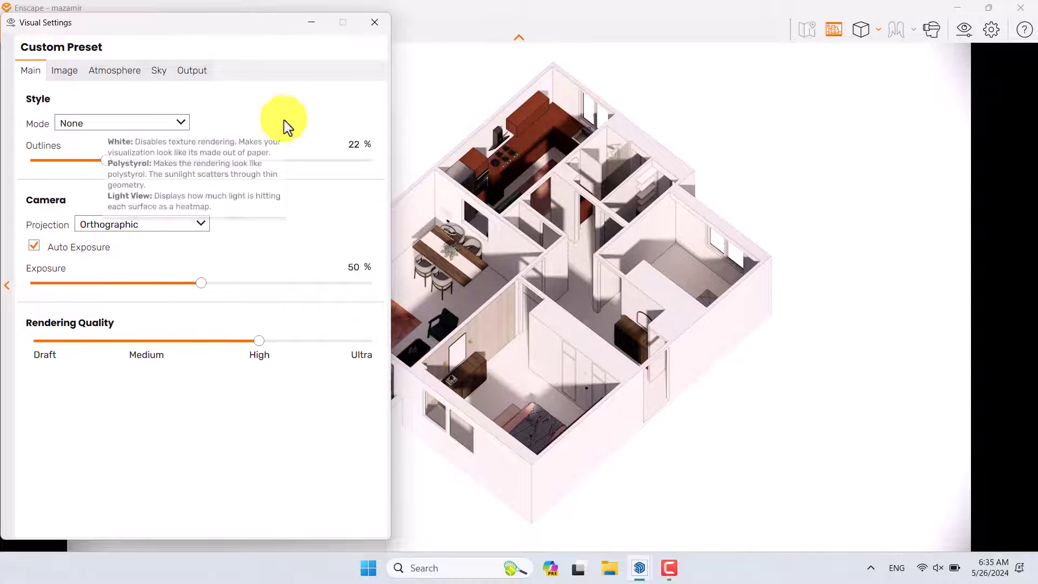
pyautogui.write('50')
pyautogui.press('Return')
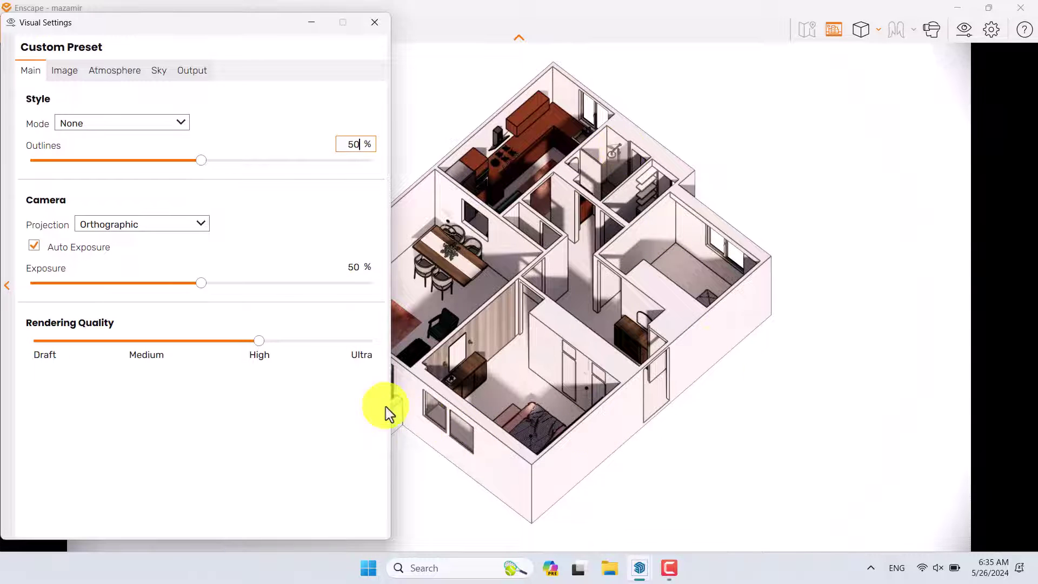
pyautogui.moveTo(260, 342); pyautogui.dragTo(402, 343)
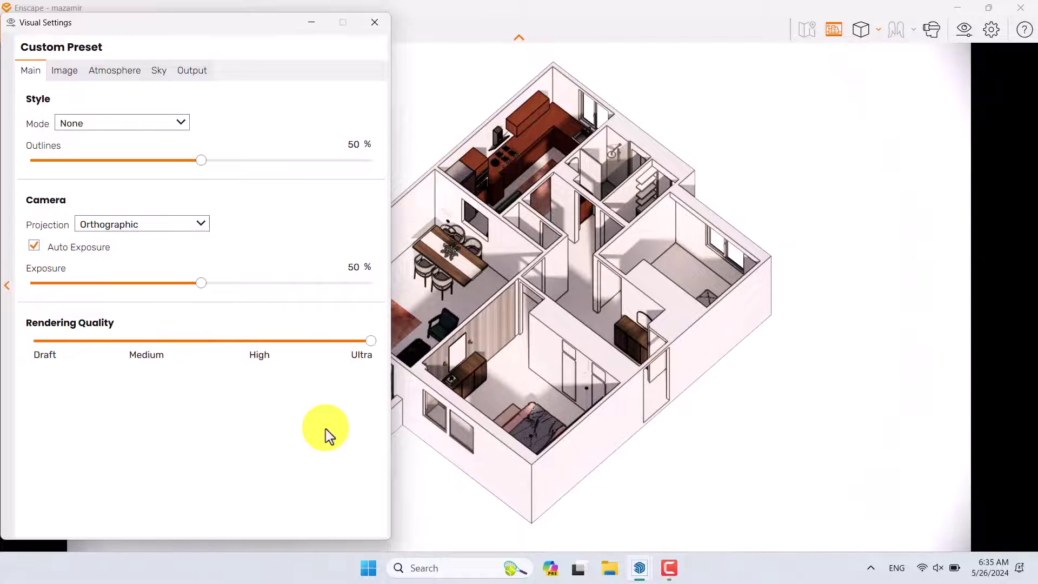
pyautogui.click(66, 72)
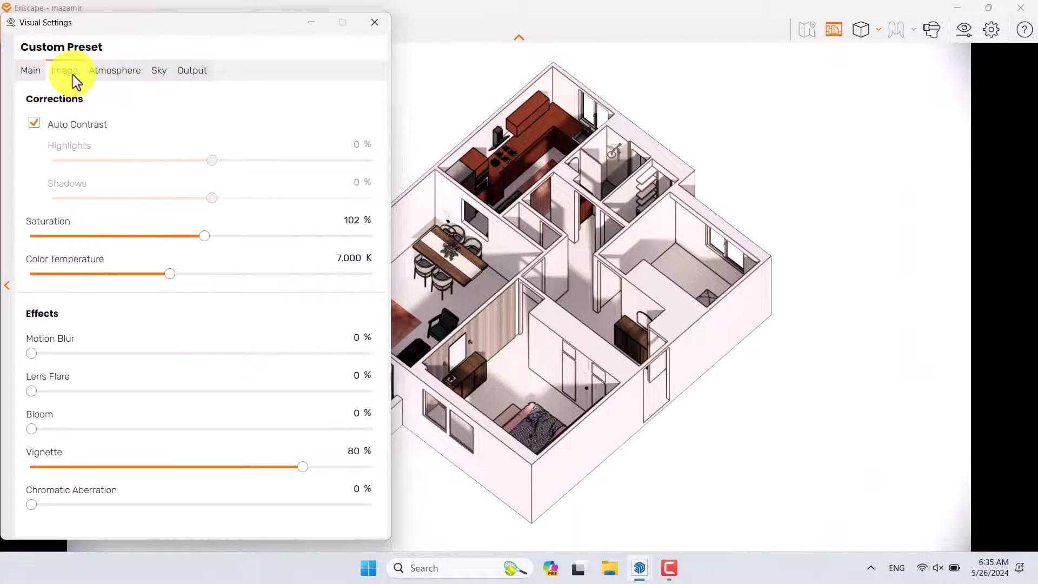
# Step: Close Visual Settings and Shift-drag to change the time of day for new sun shadows
pyautogui.click(375, 23)
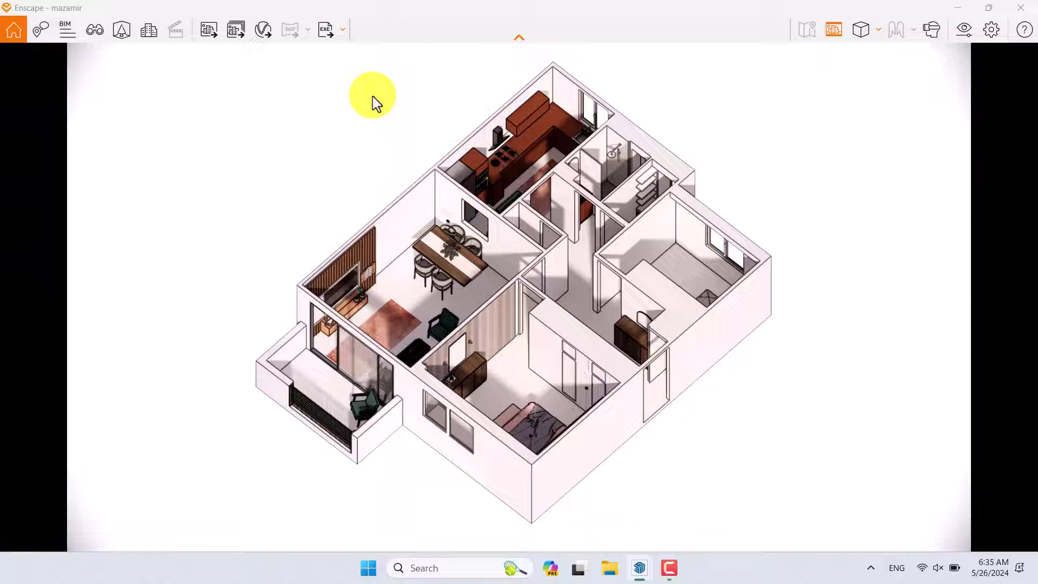
pyautogui.moveTo(372, 96)
pyautogui.keyDown('shift'); pyautogui.mouseDown(button='right')
pyautogui.moveTo(359, 97)
pyautogui.moveTo(390, 88)
pyautogui.moveTo(336, 104)
pyautogui.moveTo(372, 97)
pyautogui.mouseUp(button='right'); pyautogui.keyUp('shift')
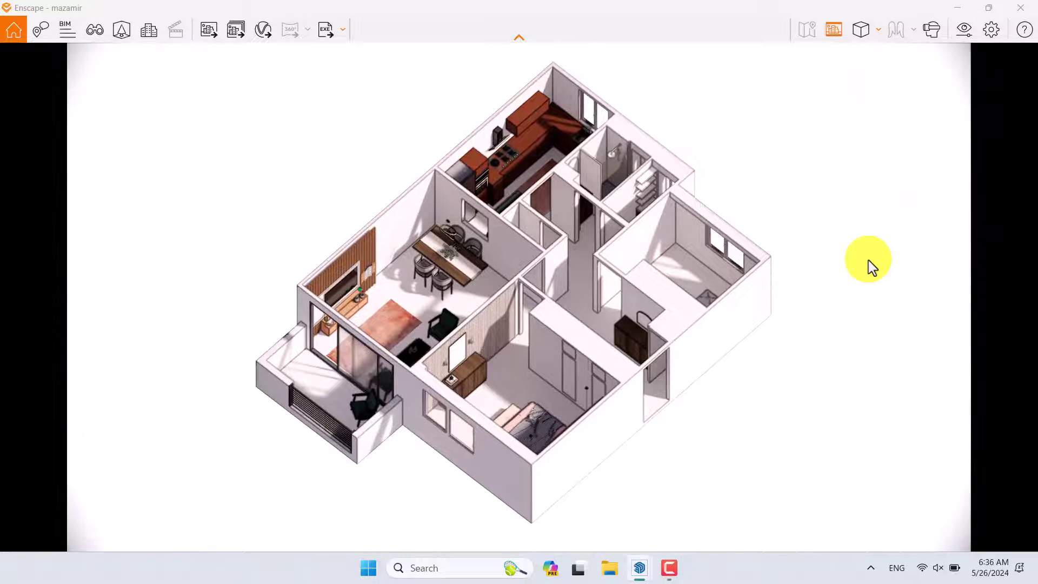
# Step: Save a screenshot of the render to the Desktop as 000065.png
pyautogui.click(206, 33)
pyautogui.click(121, 60)
pyautogui.click(137, 119)
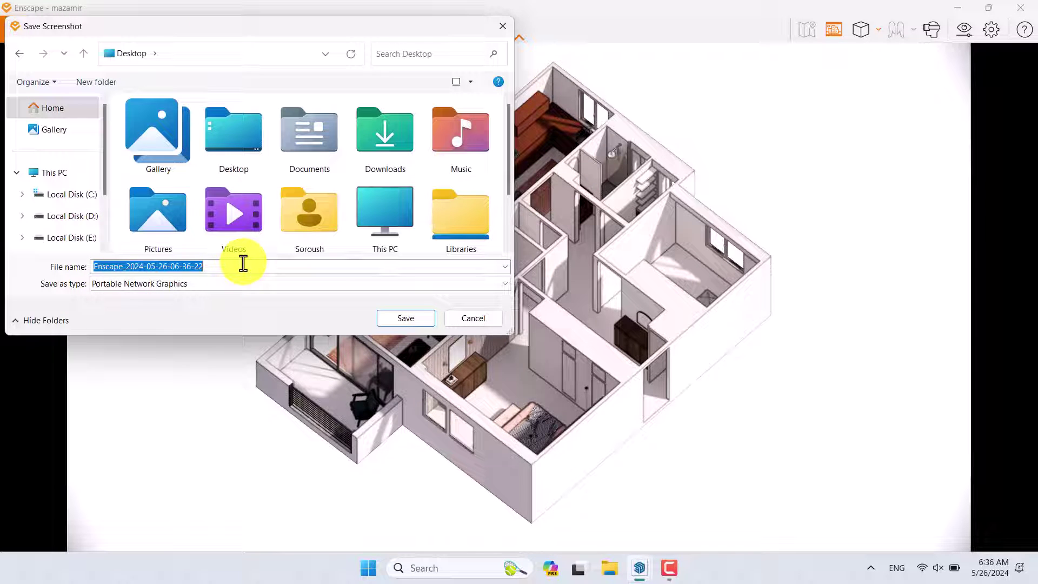
pyautogui.write('000065')
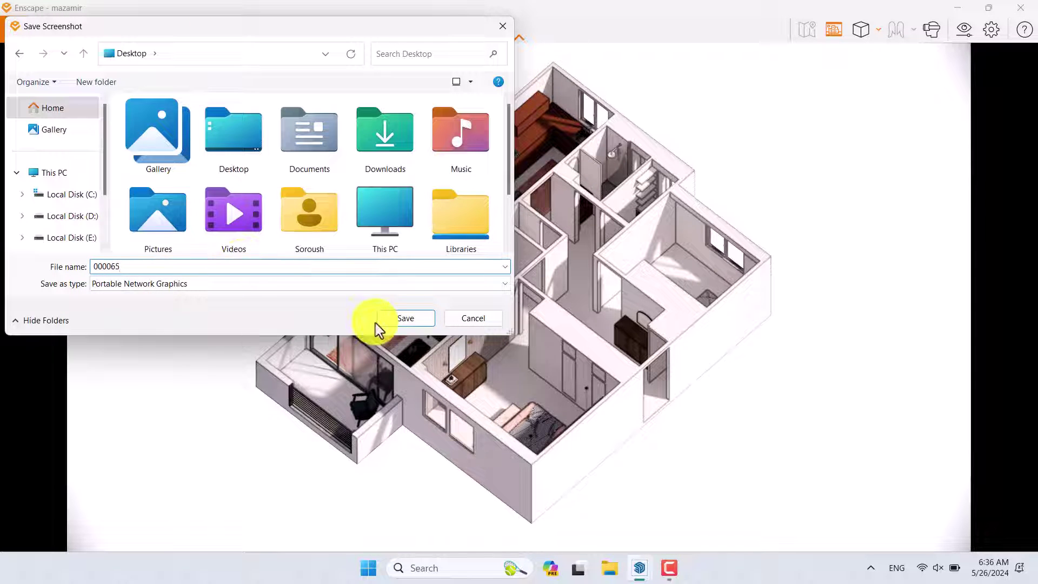
pyautogui.click(407, 320)
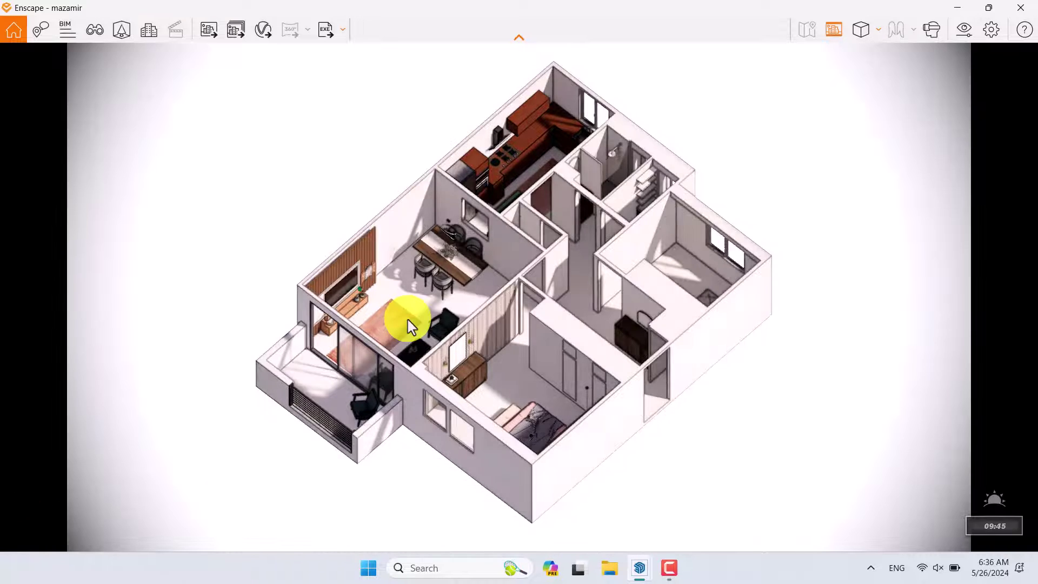
# Step: Open 000065.png from the desktop in Photos, then zoom and pan across the bedroom and kitchen
pyautogui.press('super+d')
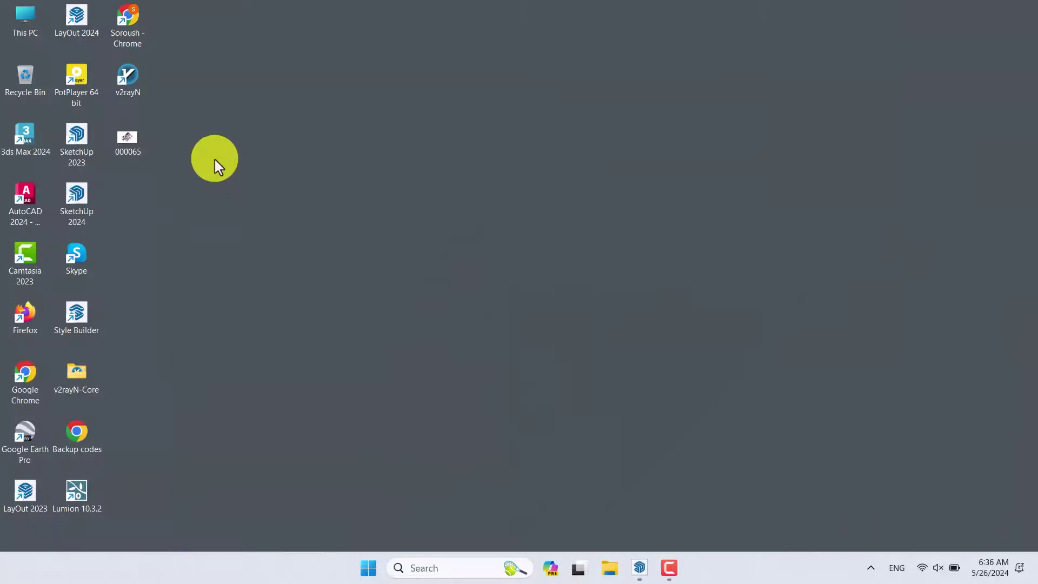
pyautogui.doubleClick(135, 147)
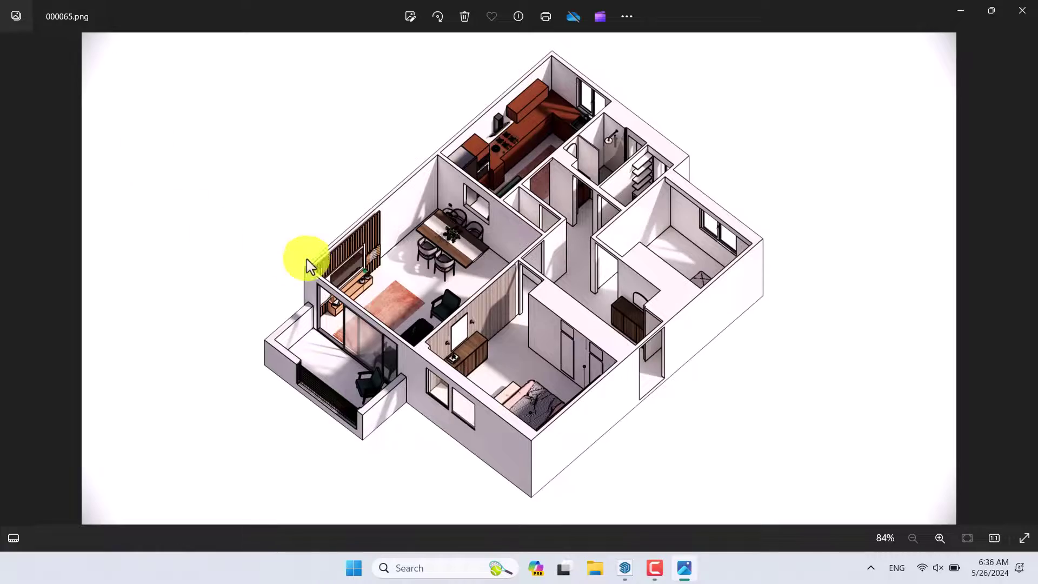
pyautogui.scroll(5, 482, 237)
pyautogui.scroll(-2, 481, 241)
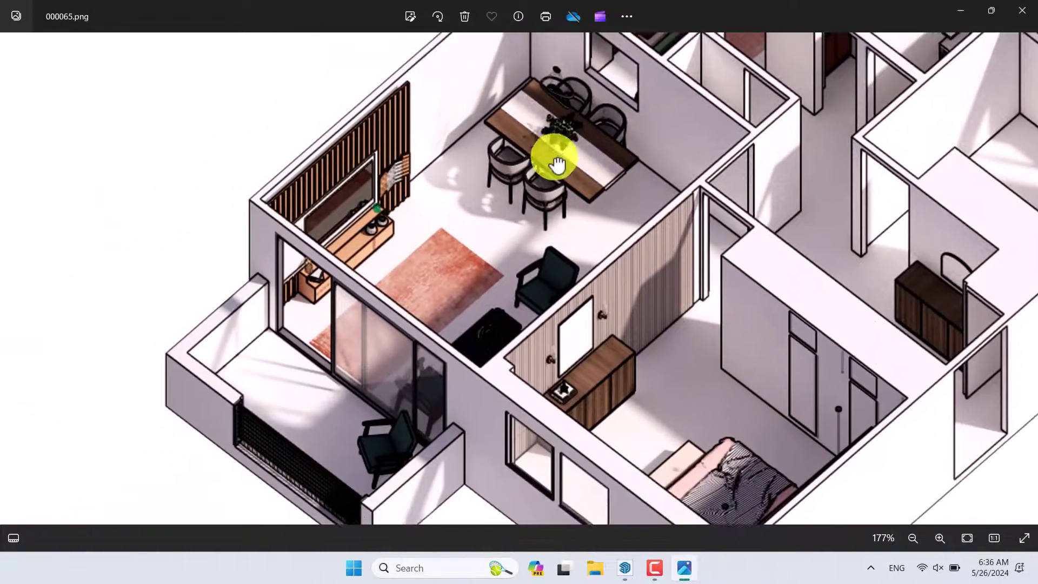
pyautogui.moveTo(557, 162); pyautogui.dragTo(403, 424)
pyautogui.scroll(-4, 591, 323)
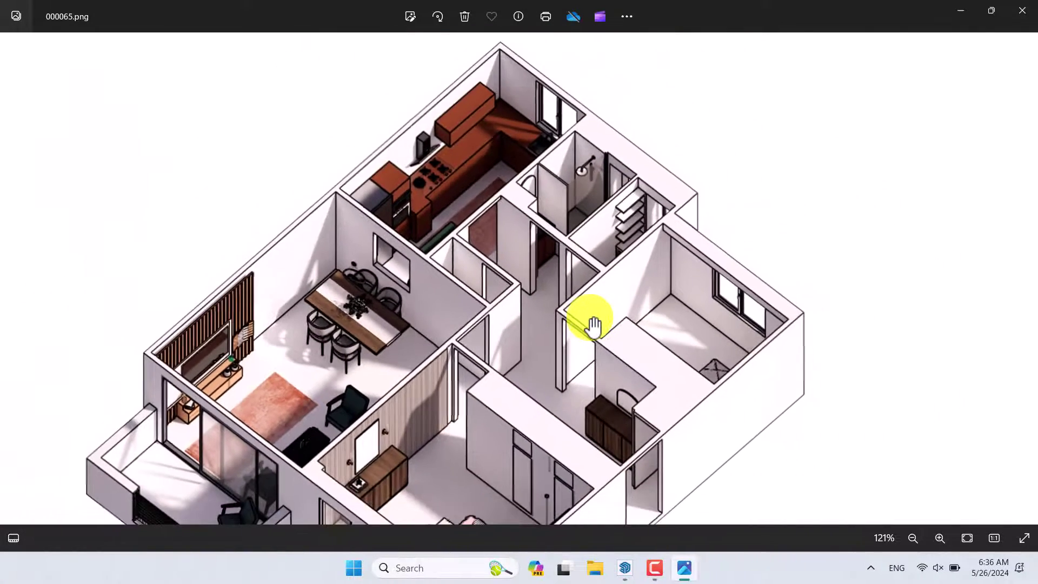